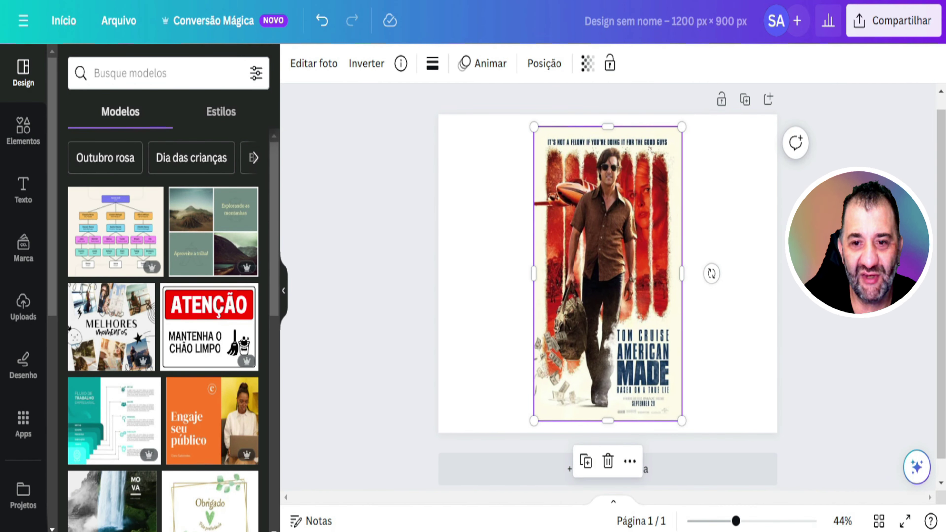
# Step: Extract the American Made poster's lettering with Captura de Texto and move the title block and tagline off the poster
pyautogui.moveTo(608, 274)
pyautogui.mouseDown()
pyautogui.moveTo(559, 274)
pyautogui.moveTo(614, 274)
pyautogui.mouseUp()
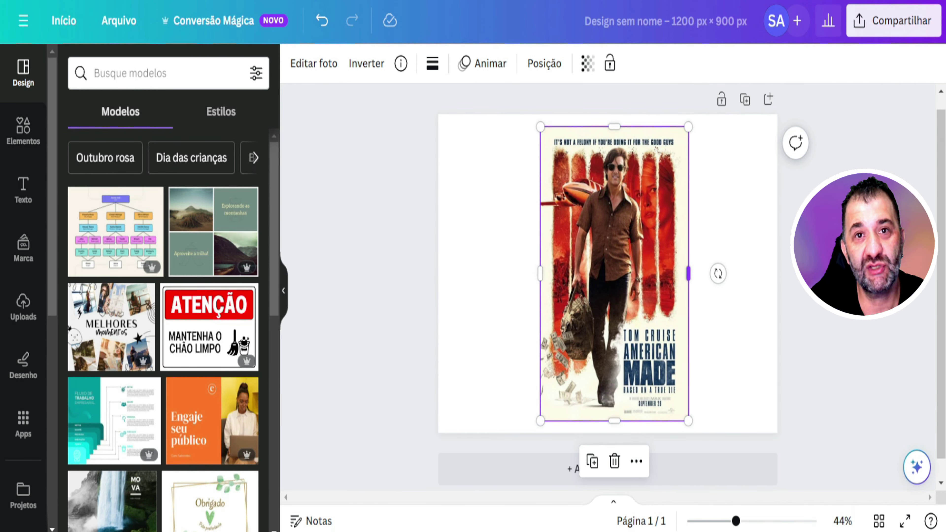
pyautogui.click(732, 294)
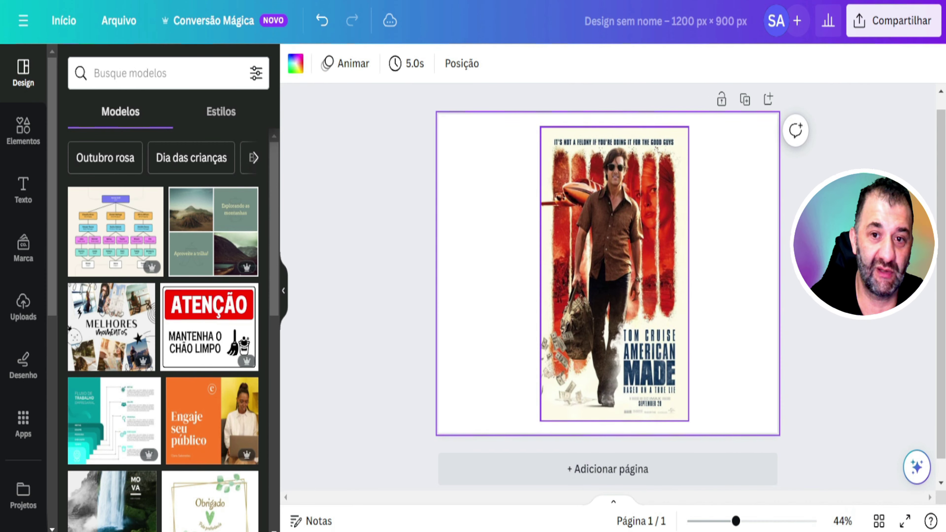
pyautogui.click(633, 276)
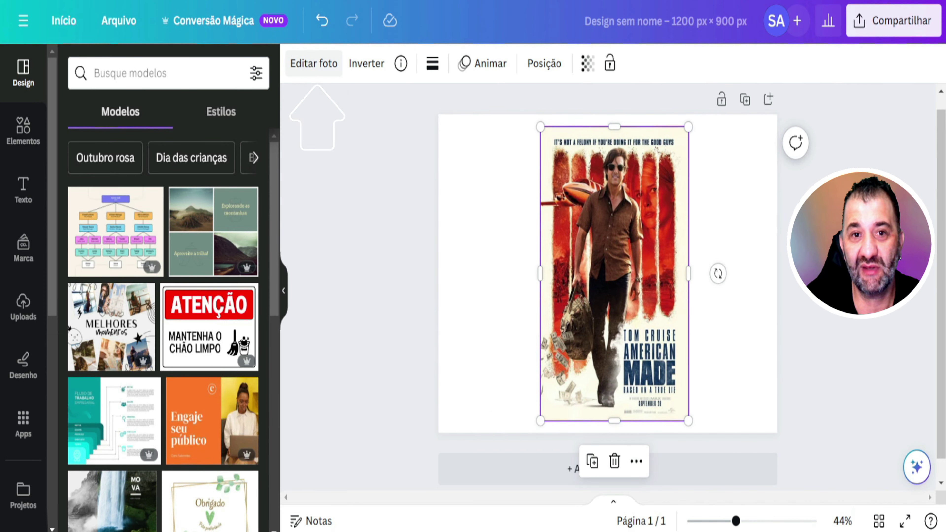
pyautogui.click(313, 63)
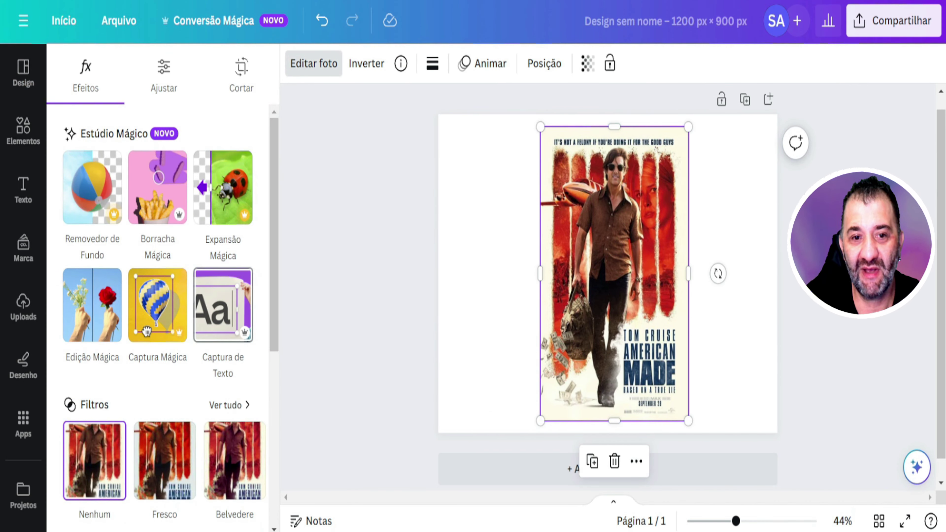
pyautogui.click(223, 305)
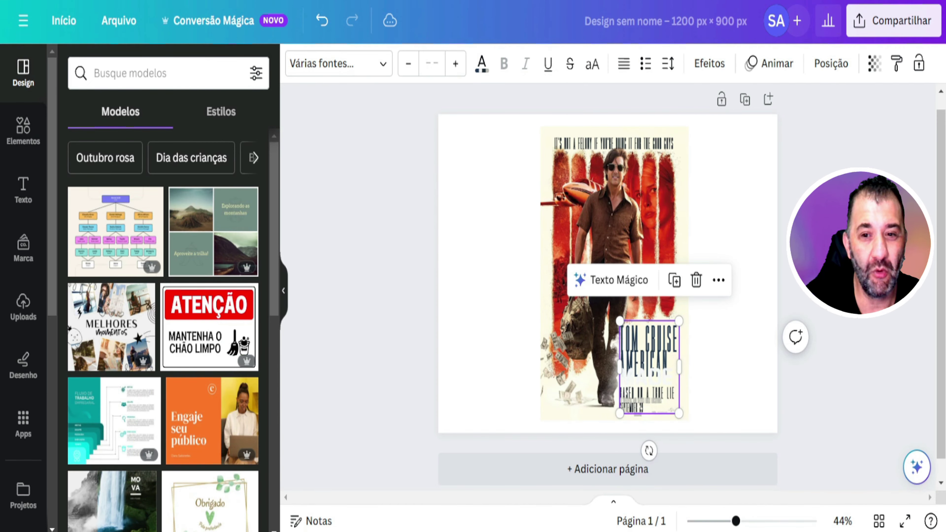
pyautogui.moveTo(649, 367); pyautogui.dragTo(741, 197)
pyautogui.moveTo(614, 143); pyautogui.dragTo(452, 197)
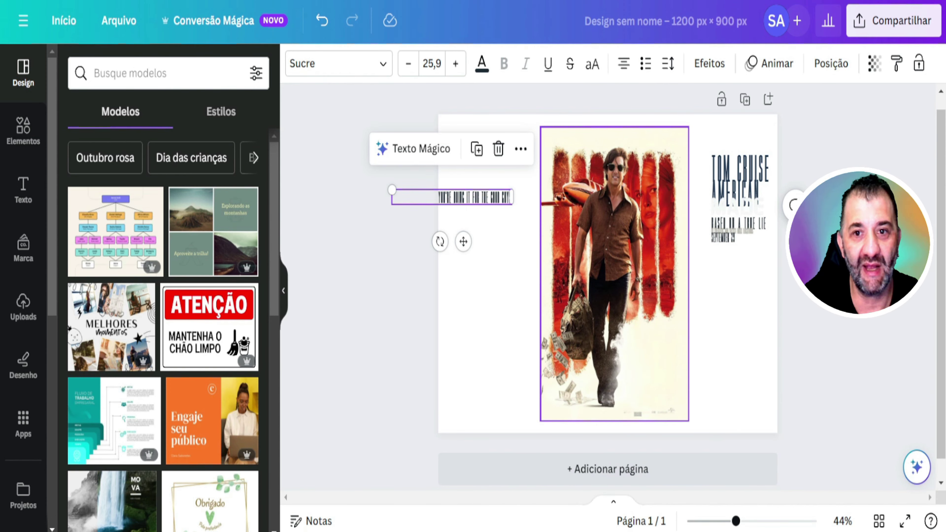
# Step: Move the title block back beside the man's legs on the poster and replace its text with TIO TUBER
pyautogui.moveTo(741, 197); pyautogui.dragTo(644, 356)
pyautogui.click(644, 355)
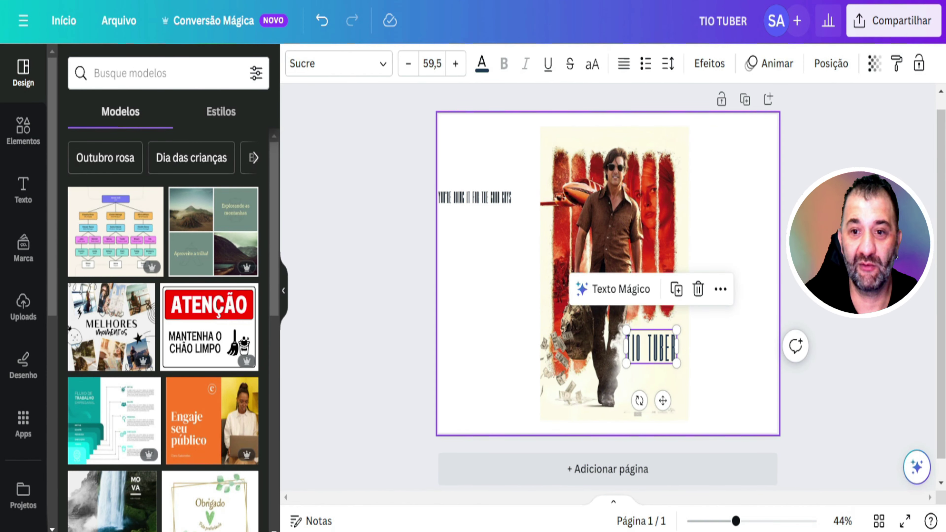
pyautogui.press('Escape')
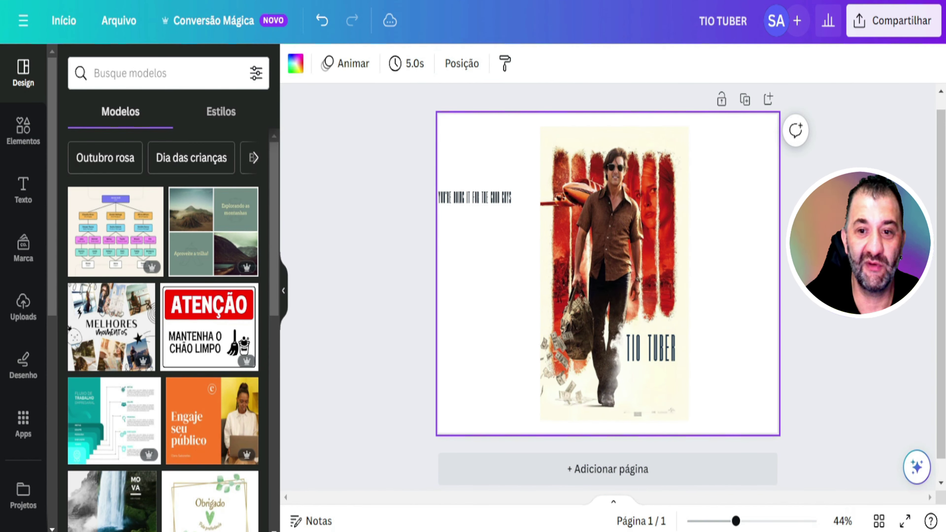
# Step: Set the TIO TUBER text in Adumu Regular, shrink it to about size 33.6, and move the tagline to the poster's opposite side
pyautogui.click(651, 347)
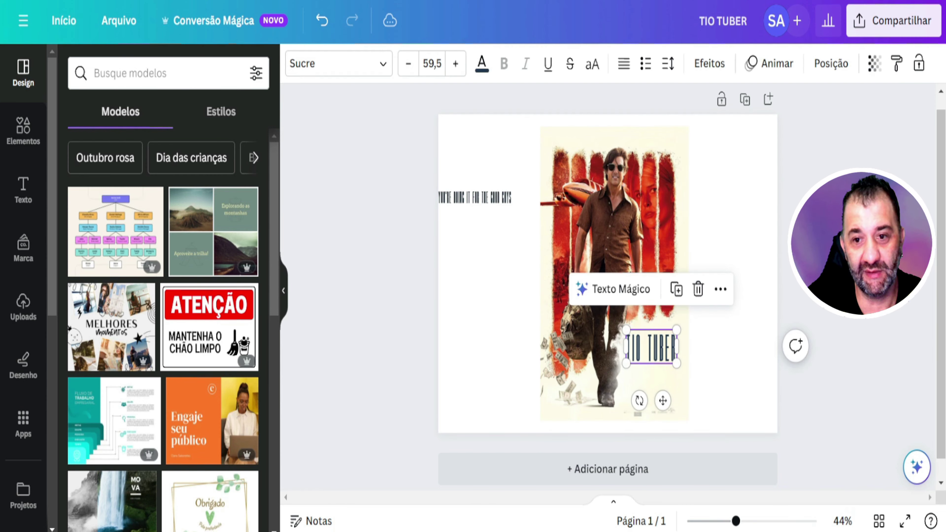
pyautogui.click(338, 64)
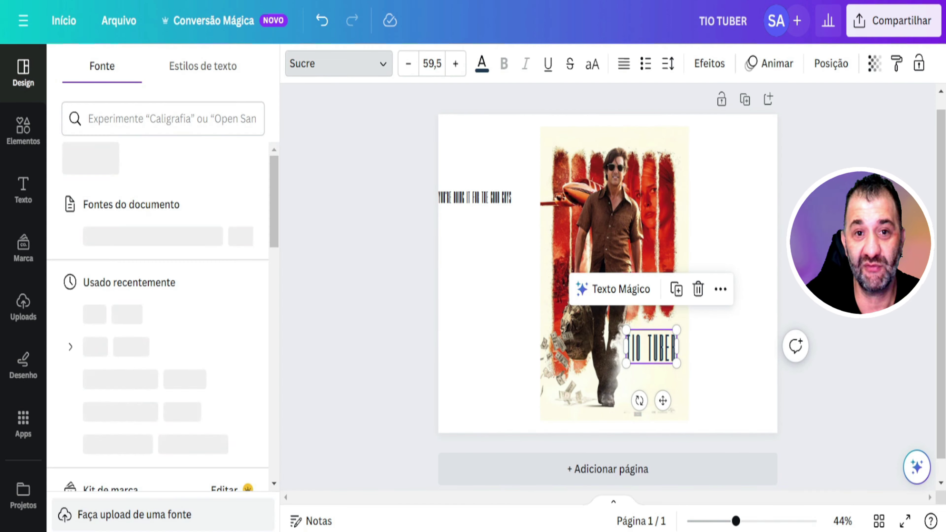
pyautogui.click(120, 442)
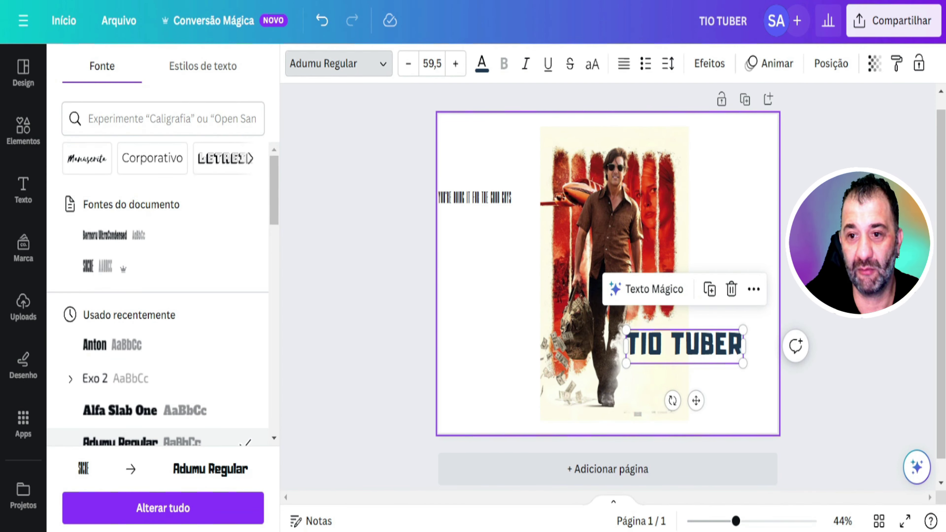
pyautogui.moveTo(744, 359); pyautogui.dragTo(692, 348)
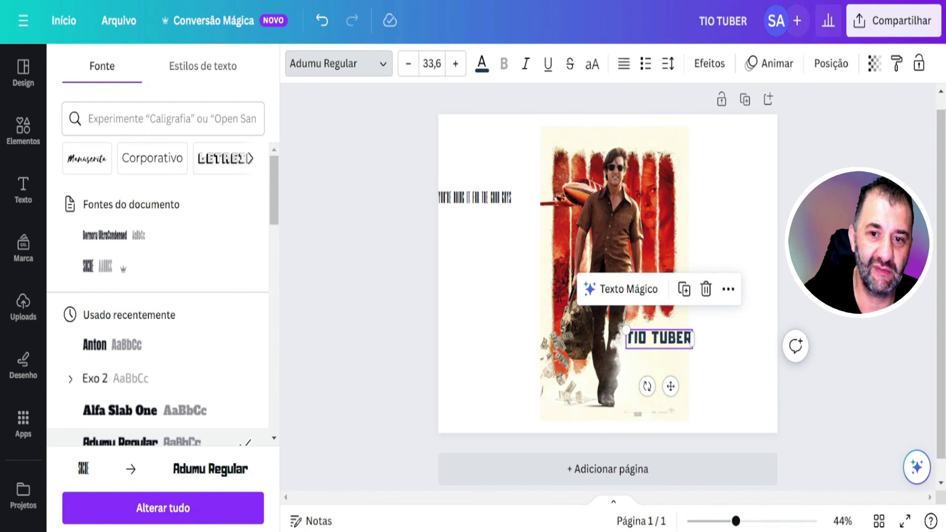
pyautogui.moveTo(475, 197); pyautogui.dragTo(795, 160)
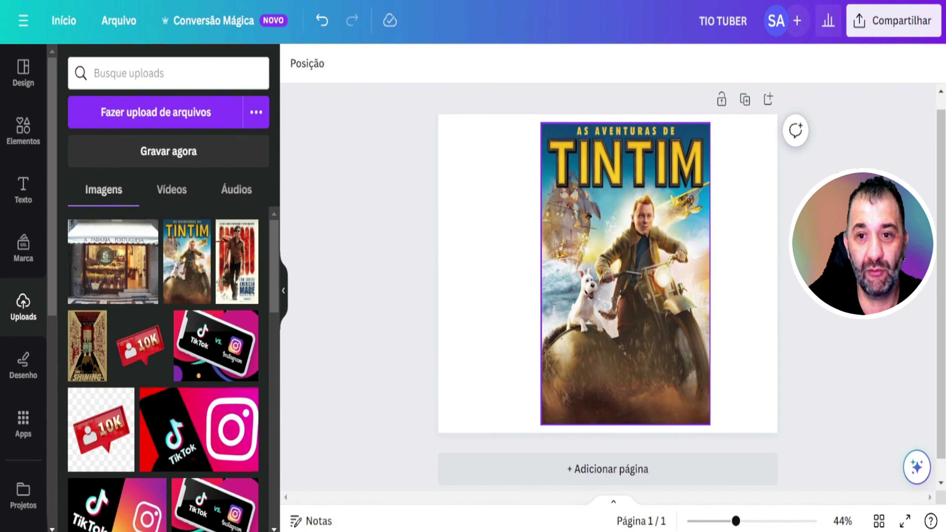
# Step: Extract the lettering from the Tintim poster with Captura de Texto and move the title off the artwork
pyautogui.click(625, 273)
pyautogui.click(314, 63)
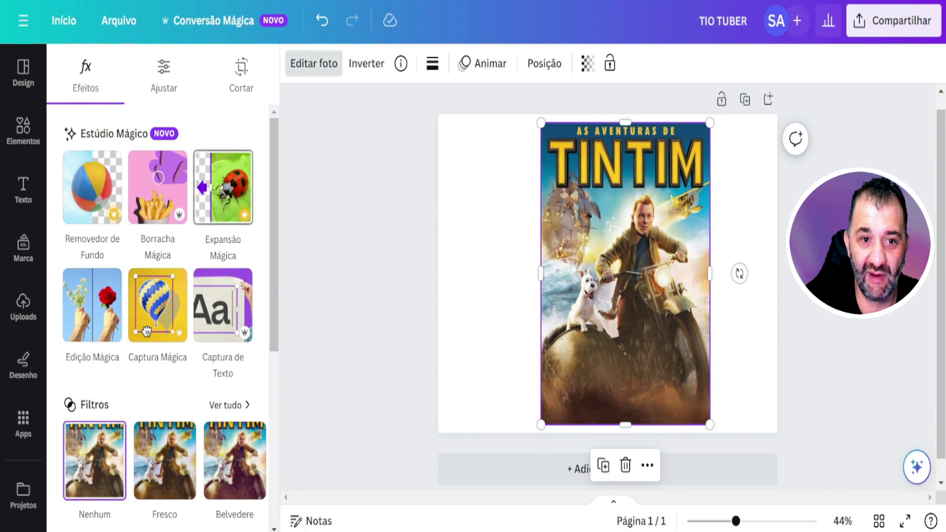
pyautogui.click(222, 305)
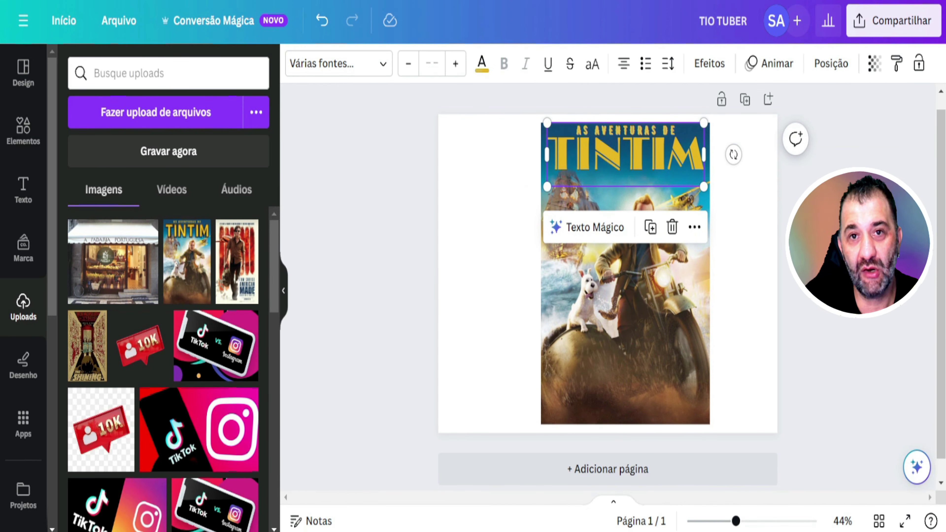
pyautogui.moveTo(618, 156); pyautogui.dragTo(781, 179)
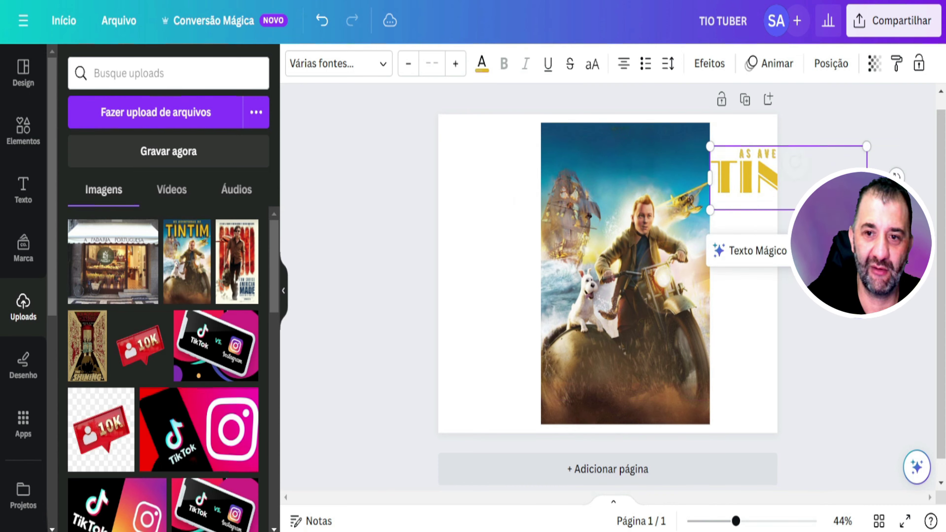
pyautogui.scroll(1, 625, 274)
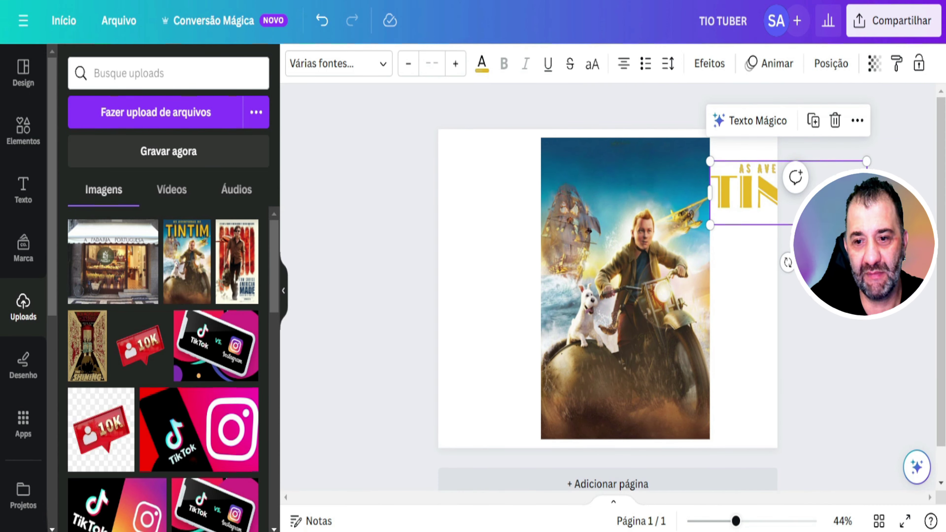
pyautogui.moveTo(735, 520); pyautogui.dragTo(764, 521)
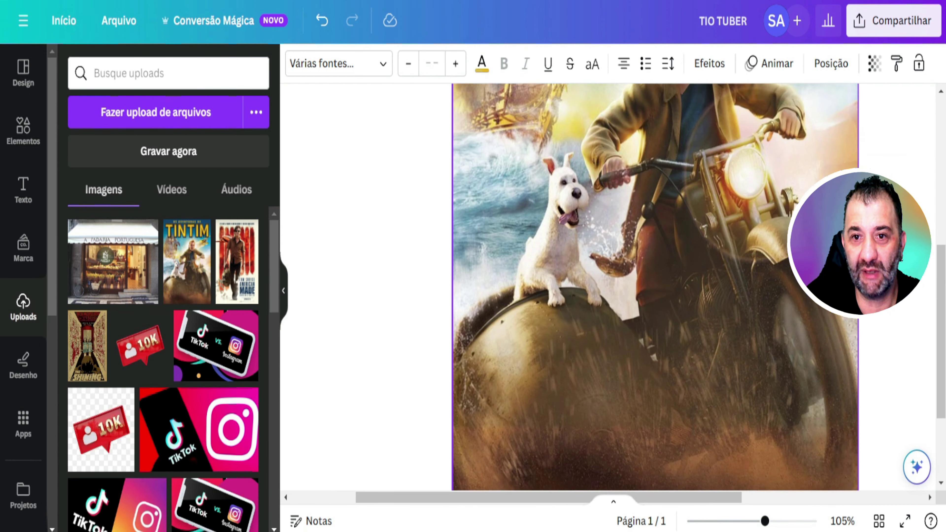
pyautogui.scroll(10, 611, 286)
pyautogui.scroll(-9, 610, 287)
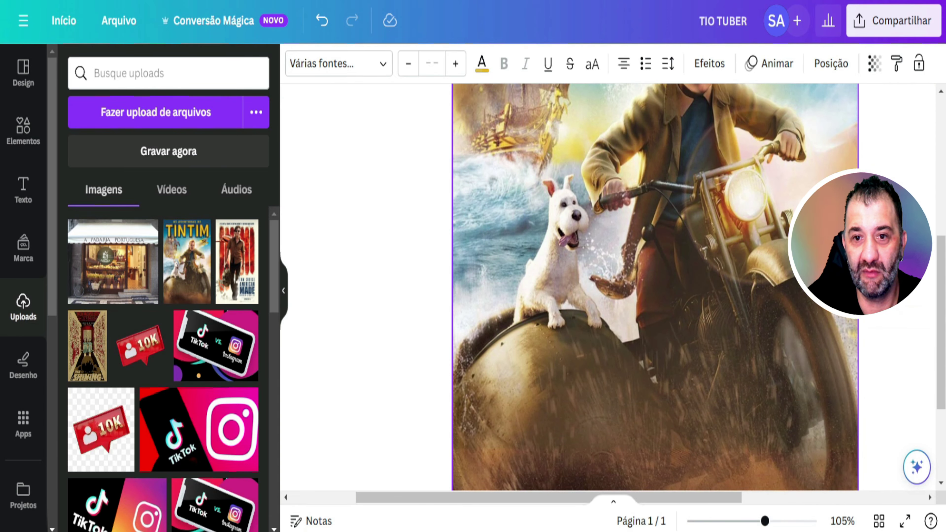
pyautogui.scroll(5, 610, 287)
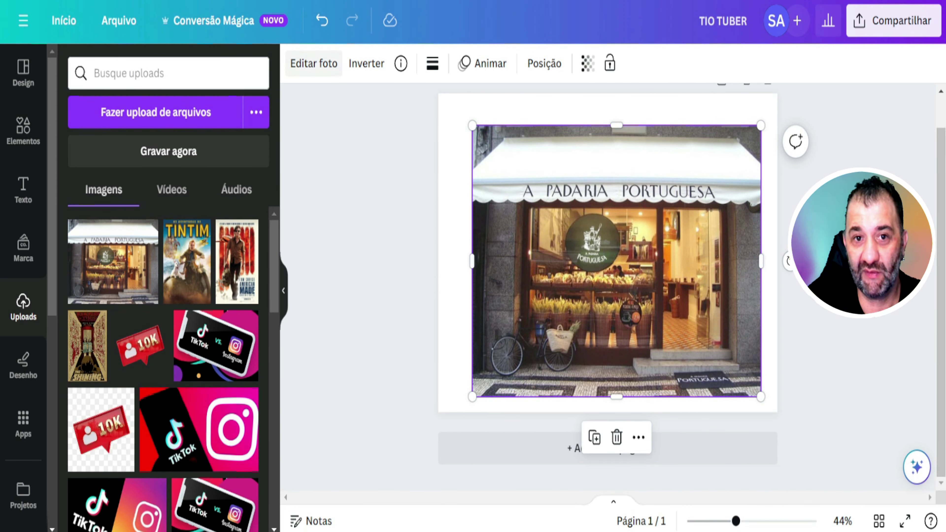
# Step: Extract the bakery photo's lettering with Captura de Texto and move the three text pieces onto the white awning
pyautogui.click(313, 63)
pyautogui.click(223, 305)
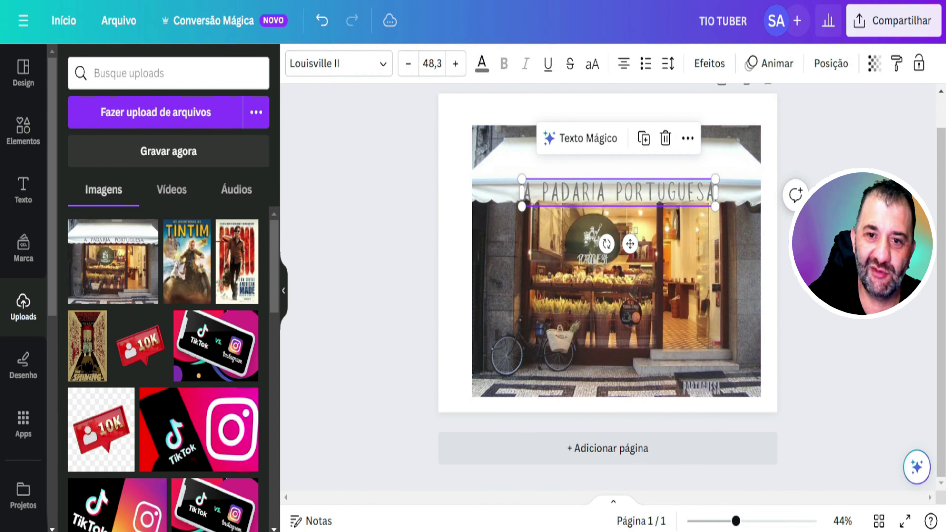
pyautogui.moveTo(659, 196); pyautogui.dragTo(616, 152)
pyautogui.moveTo(592, 259); pyautogui.dragTo(645, 174)
pyautogui.moveTo(701, 383); pyautogui.dragTo(702, 179)
# Step: Move the small PORTUGUESA doormat text from the awning down to the shop's doorway
pyautogui.click(669, 176)
pyautogui.click(669, 177)
pyautogui.click(670, 231)
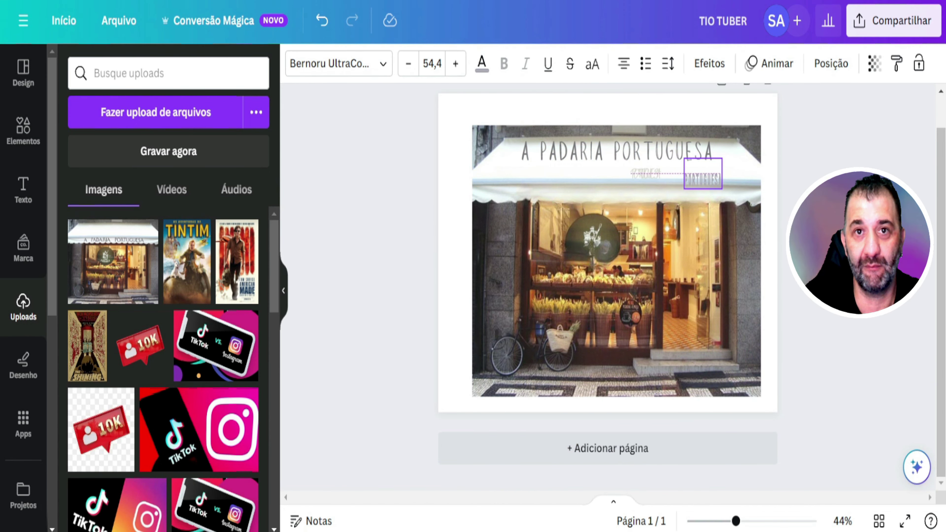
pyautogui.click(819, 194)
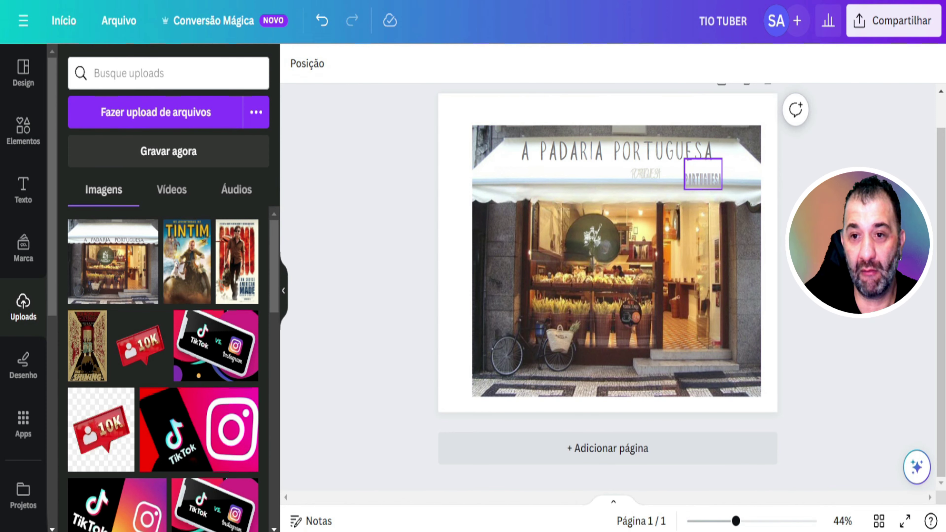
pyautogui.click(703, 180)
pyautogui.moveTo(702, 175); pyautogui.dragTo(677, 220)
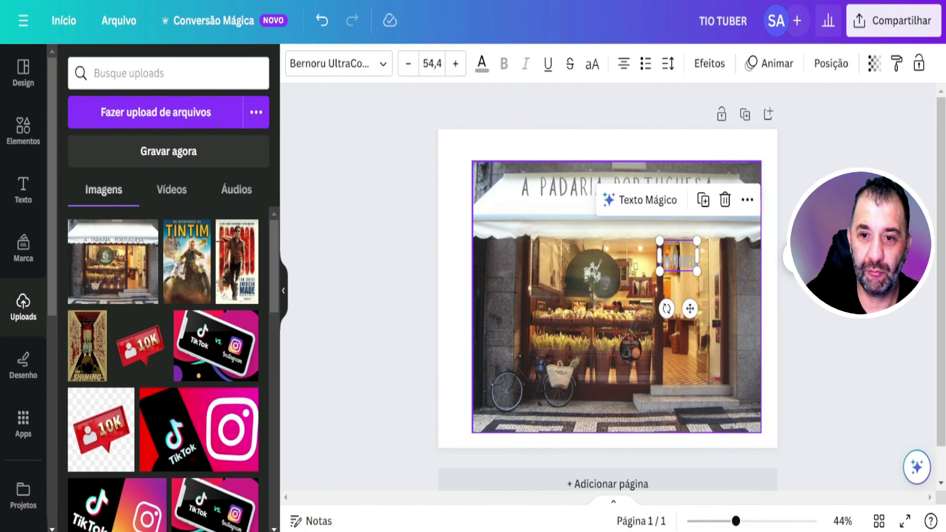
# Step: Delete the bakery photo and select the extracted text pieces remaining on the page
pyautogui.click(635, 350)
pyautogui.press('Delete')
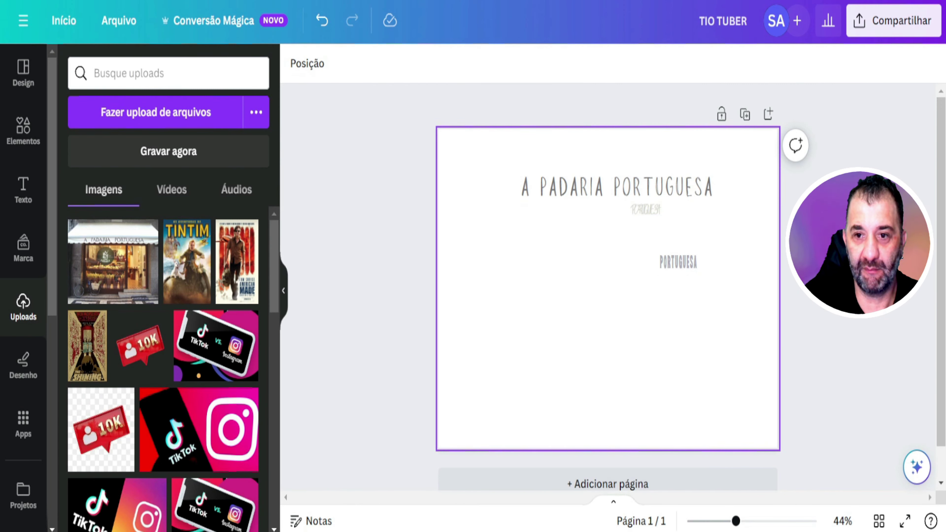
pyautogui.moveTo(495, 150); pyautogui.dragTo(732, 302)
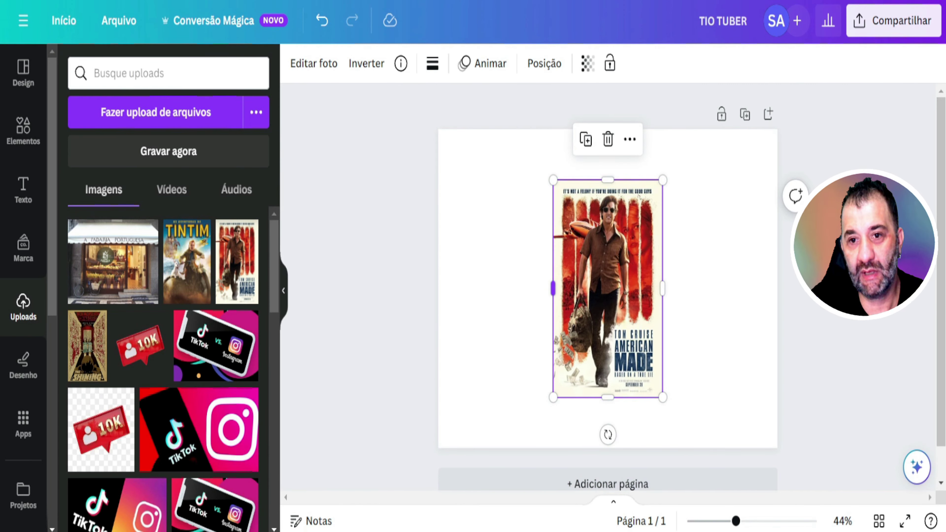
# Step: Enlarge the American Made poster to nearly the page height and separate its subject with Captura Mágica
pyautogui.moveTo(552, 180); pyautogui.dragTo(536, 146)
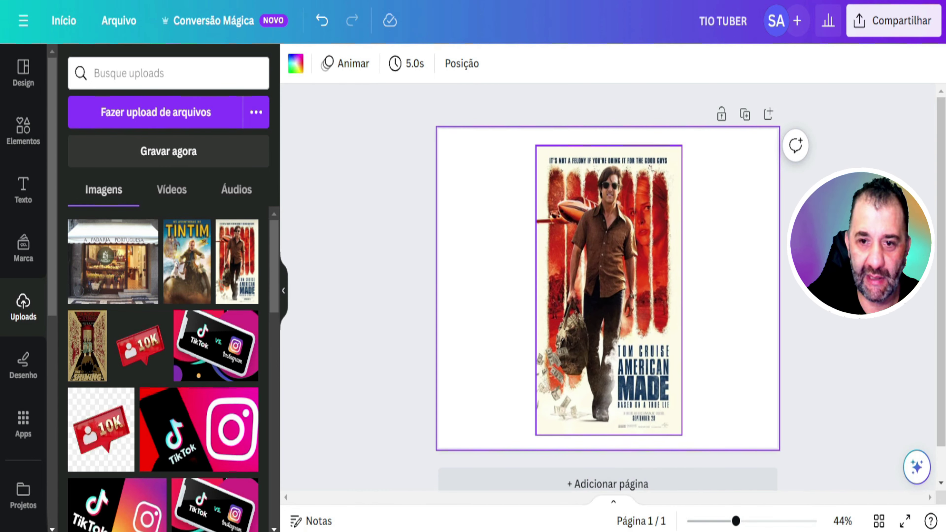
pyautogui.click(609, 290)
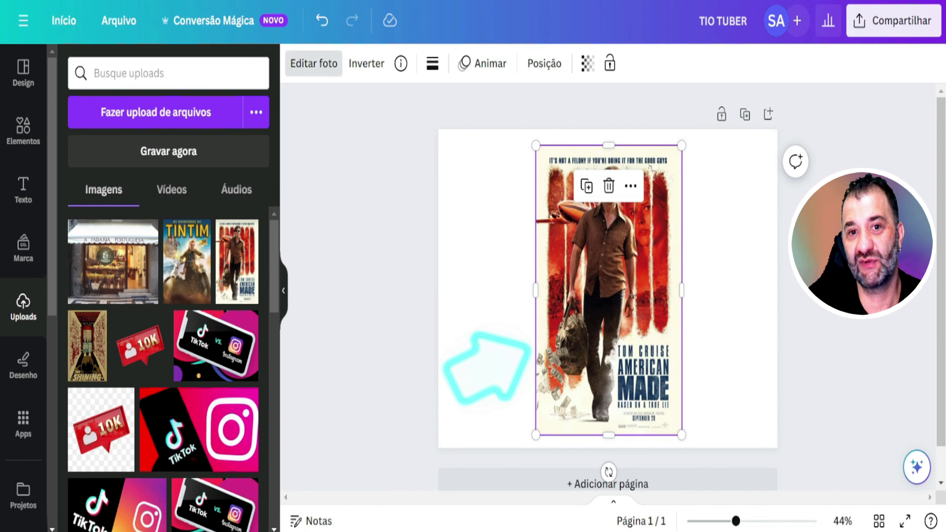
pyautogui.click(313, 63)
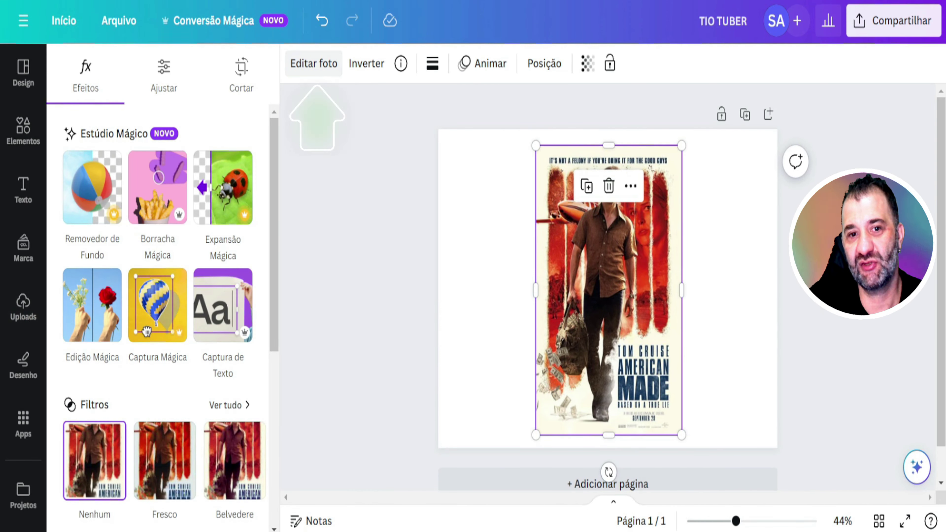
pyautogui.click(147, 331)
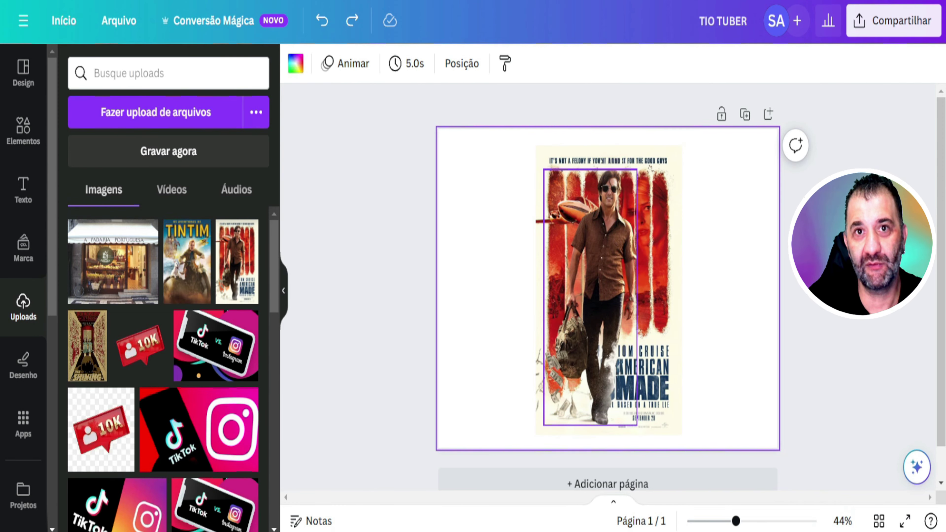
# Step: Shrink the separated man to about half his original height and move him off the poster onto the blank page area
pyautogui.click(605, 268)
pyautogui.moveTo(605, 269); pyautogui.dragTo(623, 272)
pyautogui.moveTo(655, 173); pyautogui.dragTo(598, 328)
pyautogui.moveTo(588, 367); pyautogui.dragTo(589, 347)
pyautogui.moveTo(599, 309); pyautogui.dragTo(614, 269)
pyautogui.moveTo(589, 338); pyautogui.dragTo(510, 357)
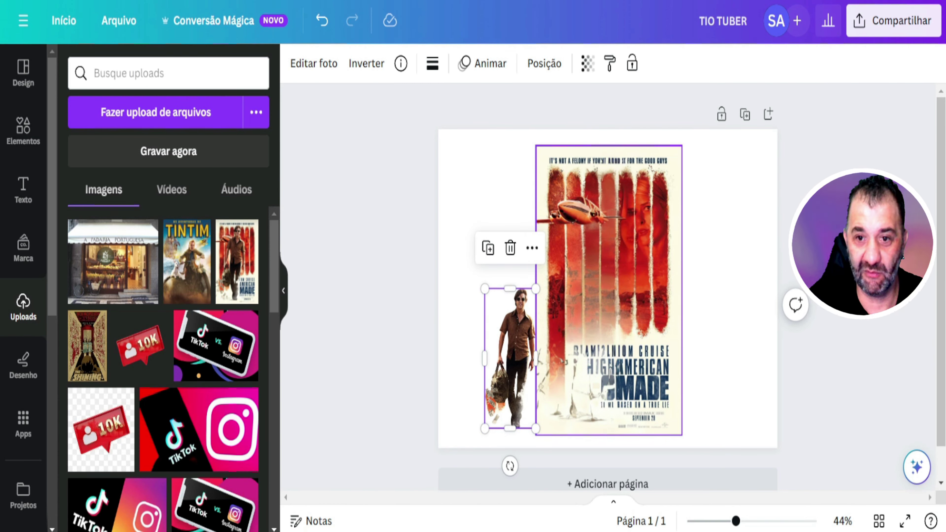
# Step: Place the cut-out man back on the poster, shrink him by about half again, and move him up near the airplane
pyautogui.moveTo(510, 358); pyautogui.dragTo(583, 237)
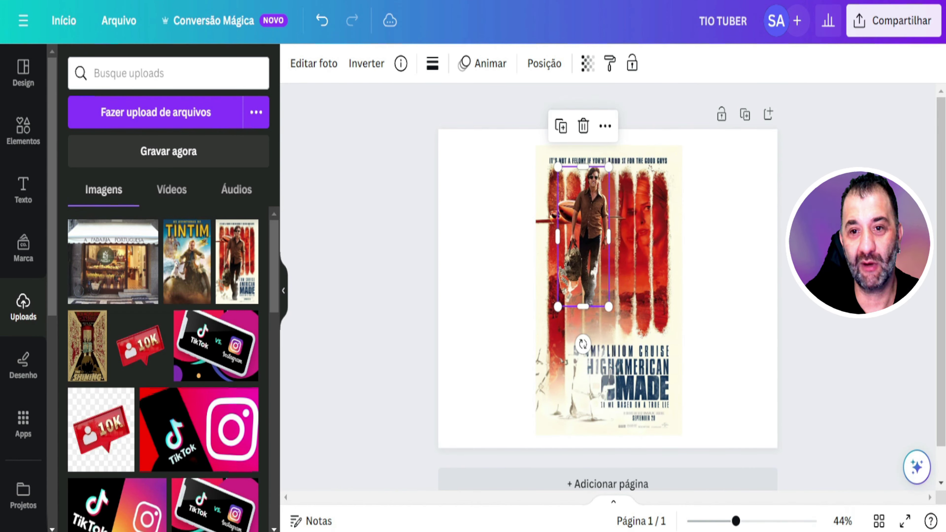
pyautogui.moveTo(609, 167); pyautogui.dragTo(582, 239)
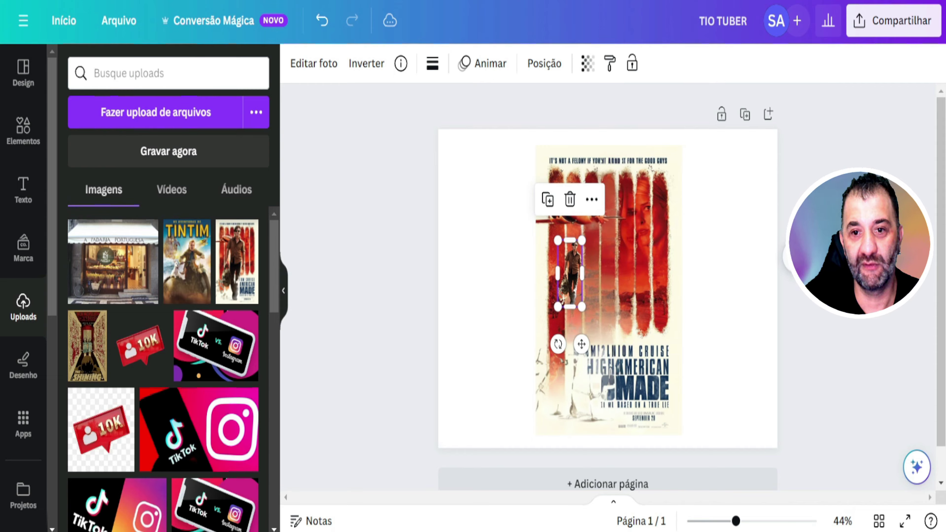
pyautogui.moveTo(571, 272); pyautogui.dragTo(559, 193)
pyautogui.click(491, 223)
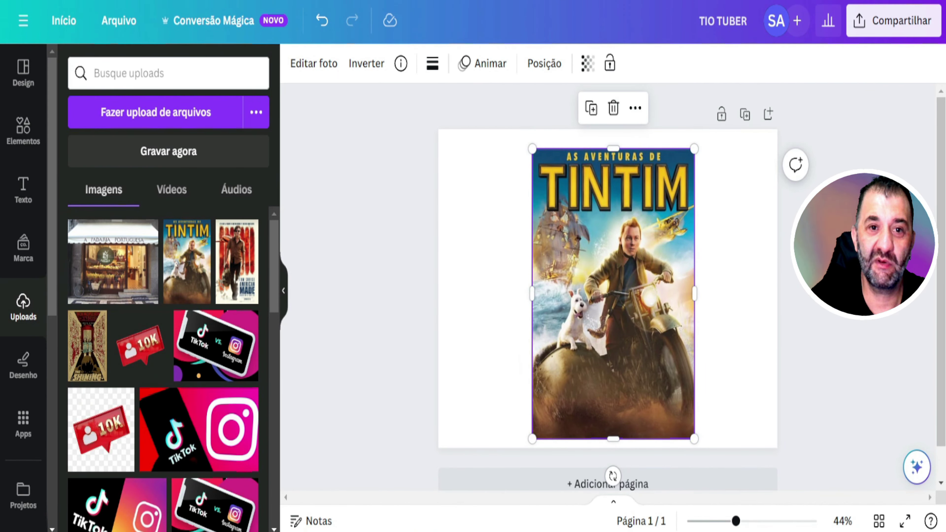
# Step: Separate the subject of the Tintim poster from its background with Captura Mágica
pyautogui.click(314, 63)
pyautogui.click(146, 330)
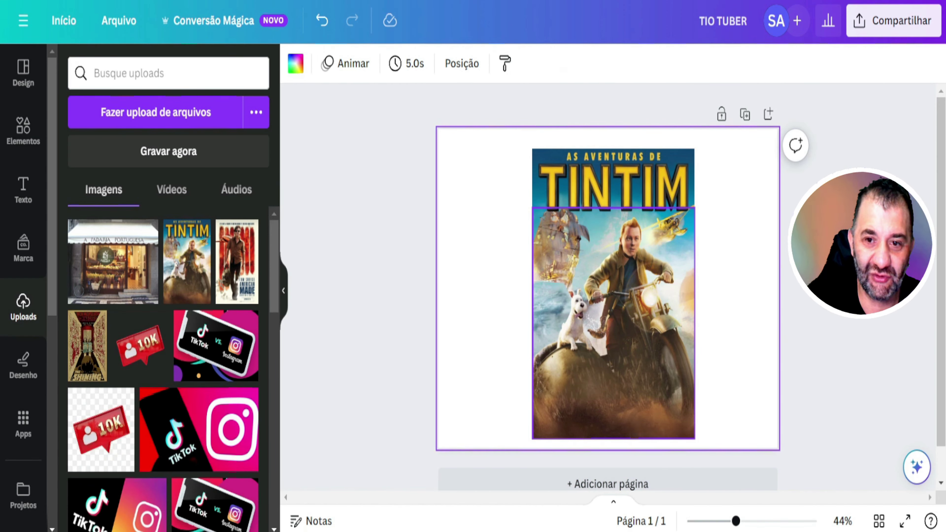
# Step: Move the cut-out motorcycle rider and dog off the Tintim poster, past the page's left edge
pyautogui.moveTo(613, 322); pyautogui.dragTo(383, 323)
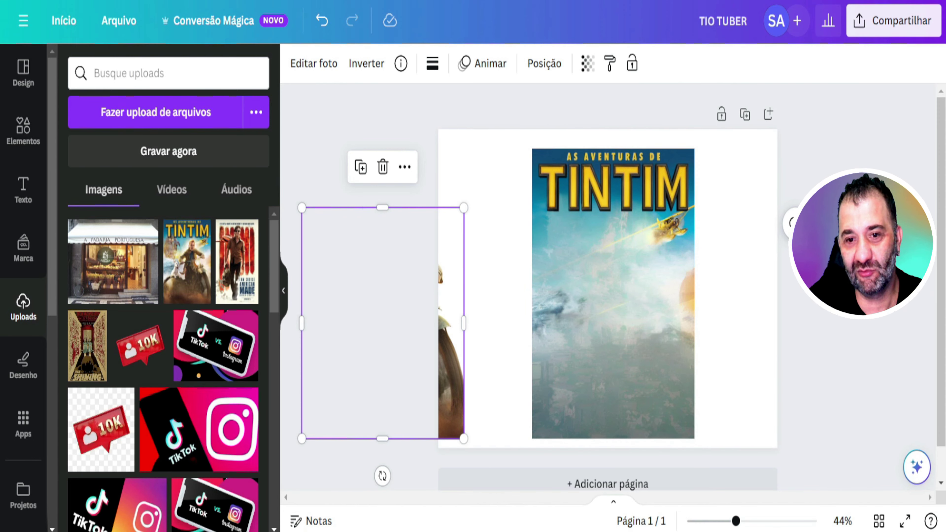
pyautogui.moveTo(579, 332); pyautogui.dragTo(613, 323)
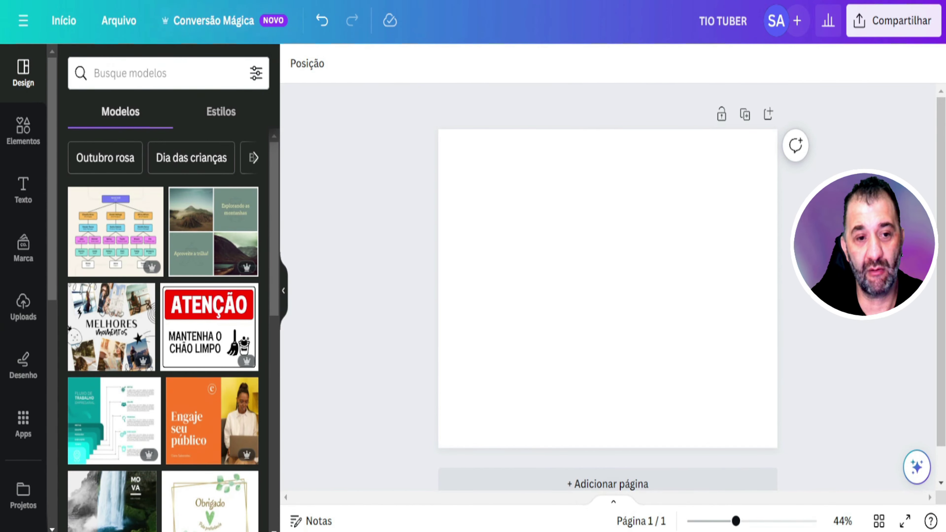
# Step: Add the photo of the blonde woman holding a pink balloon from the Fotos app to the blank page
pyautogui.click(23, 422)
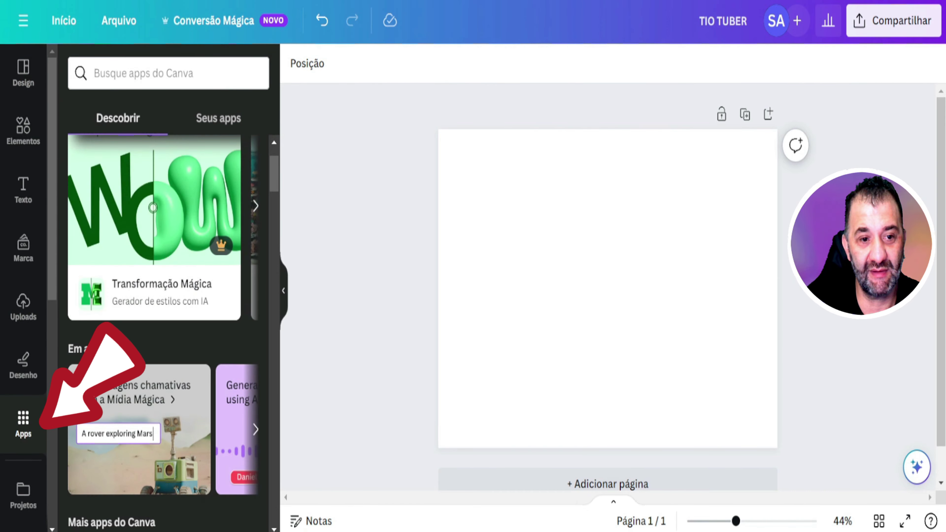
pyautogui.scroll(-10, 163, 298)
pyautogui.scroll(3, 164, 298)
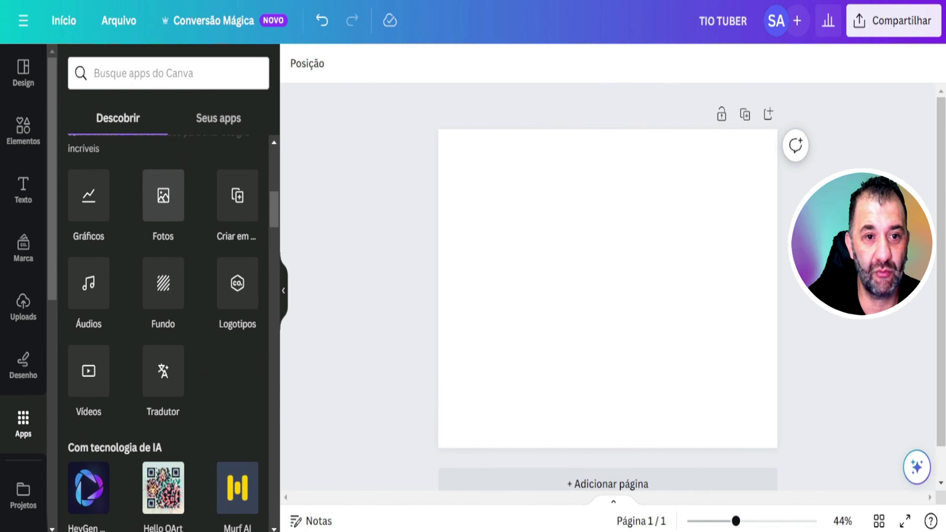
pyautogui.click(162, 197)
pyautogui.scroll(-5, 163, 298)
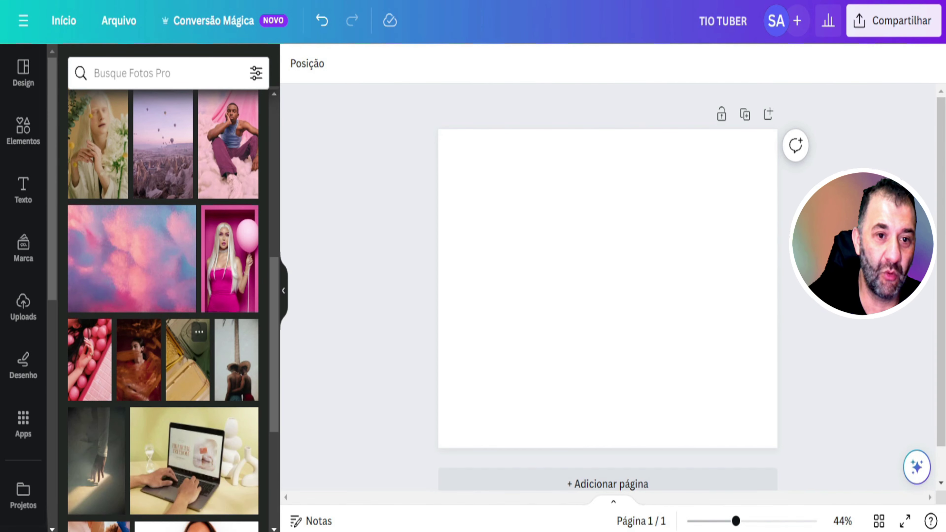
pyautogui.click(229, 261)
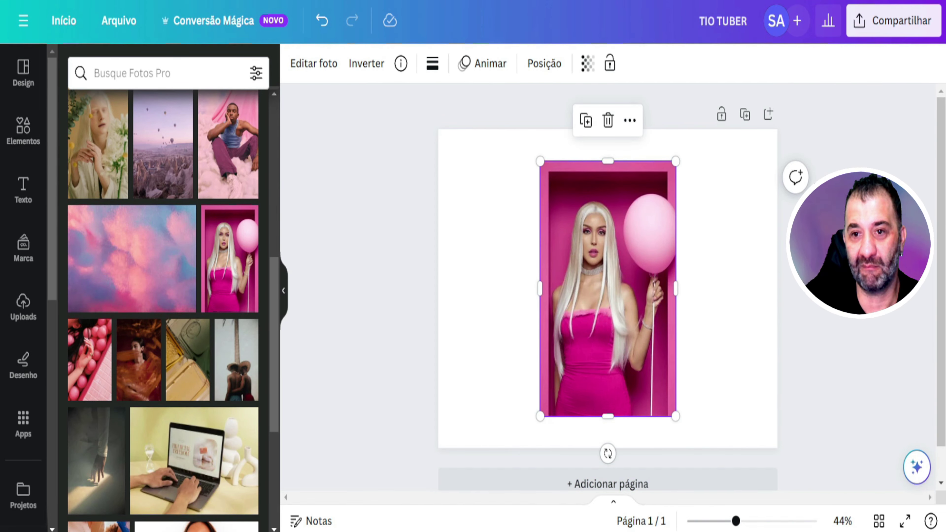
# Step: Enlarge the balloon photo to about 90% of the page height and separate the woman from it with Captura Mágica
pyautogui.moveTo(675, 161); pyautogui.dragTo(692, 128)
pyautogui.moveTo(617, 272); pyautogui.dragTo(628, 288)
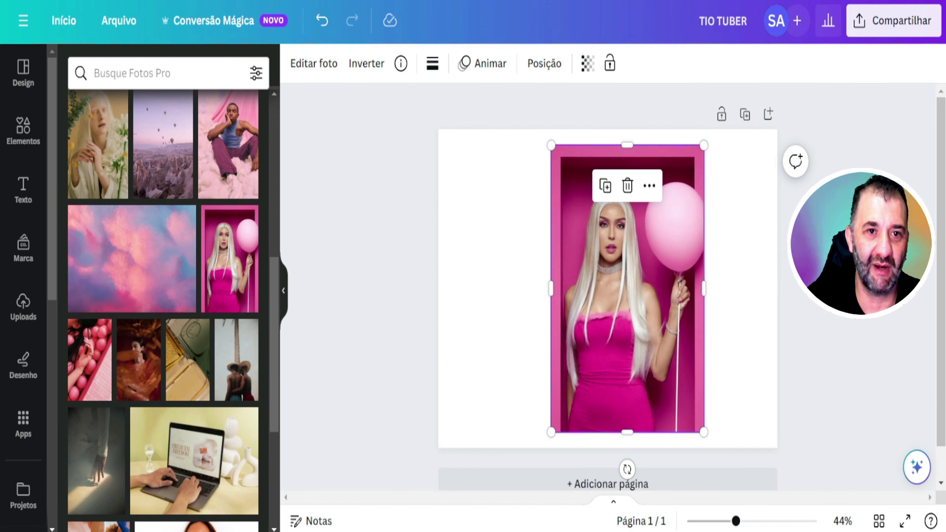
pyautogui.click(313, 63)
pyautogui.click(157, 304)
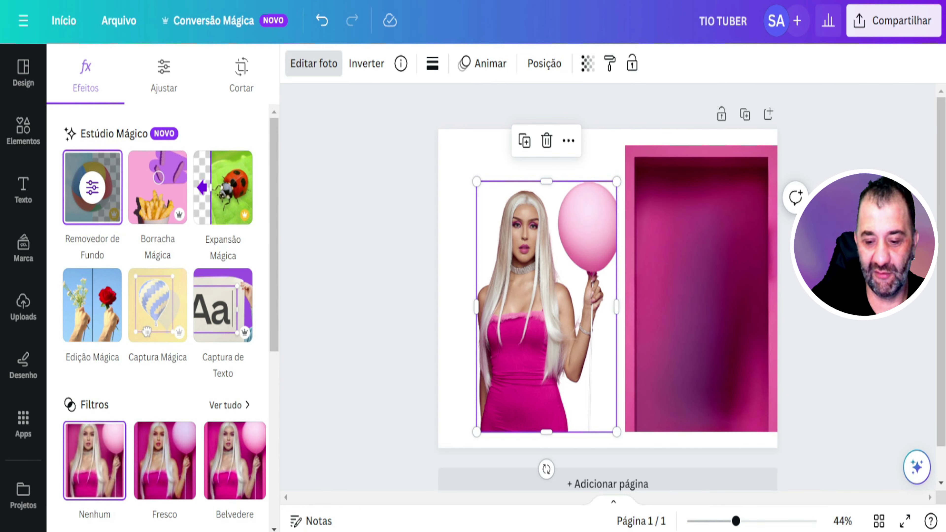
# Step: Delete the cut-out woman and place the photo of the man seated on pink clouds beside the empty pink frame
pyautogui.press('Delete')
pyautogui.click(227, 145)
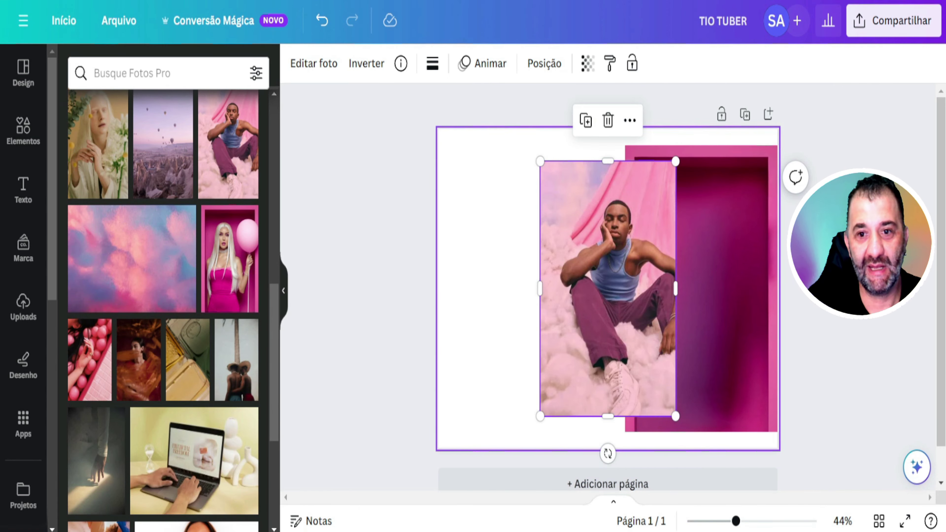
pyautogui.moveTo(607, 289); pyautogui.dragTo(540, 288)
# Step: Separate the seated man from his cloud photo with Captura Mágica and move him onto the empty pink frame
pyautogui.click(314, 63)
pyautogui.click(157, 305)
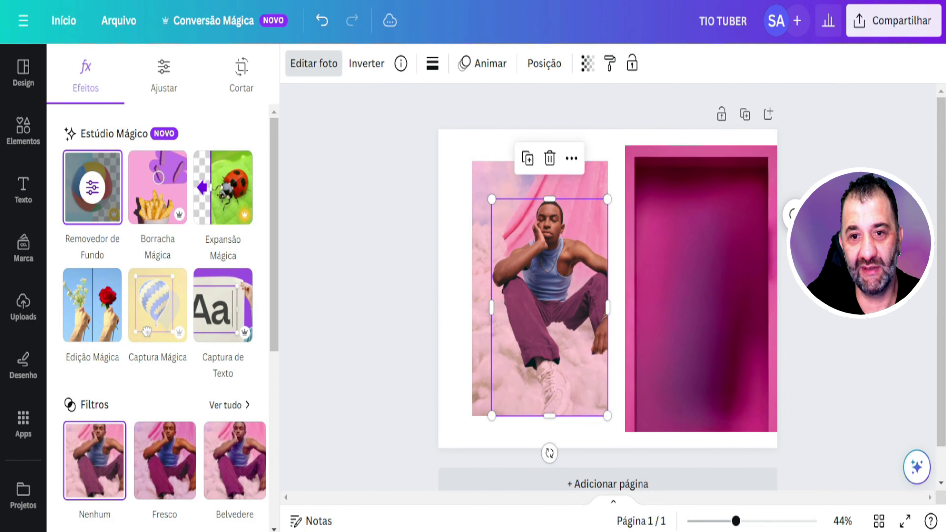
pyautogui.moveTo(550, 308); pyautogui.dragTo(694, 330)
# Step: Delete the leftover cloud background and bring the pink frame and seated man together near the page's centre
pyautogui.click(540, 288)
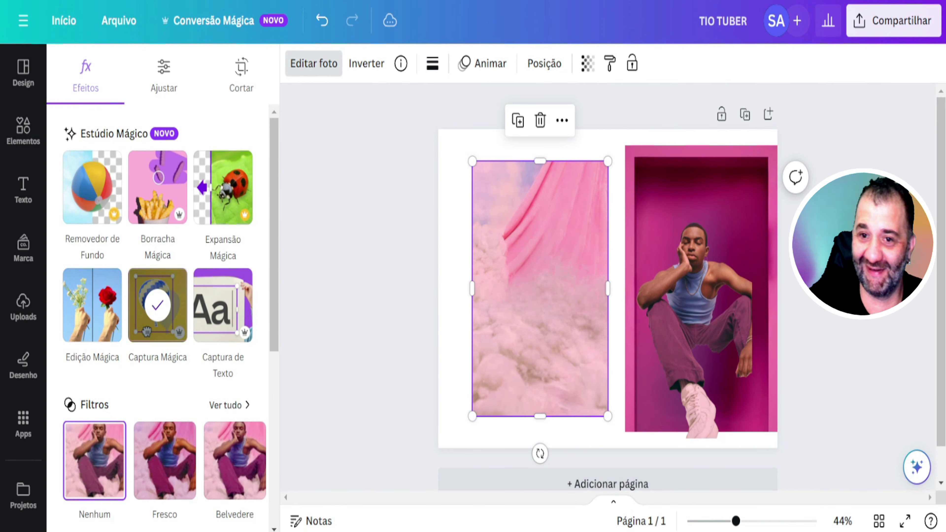
pyautogui.press('Delete')
pyautogui.moveTo(694, 320); pyautogui.dragTo(587, 342)
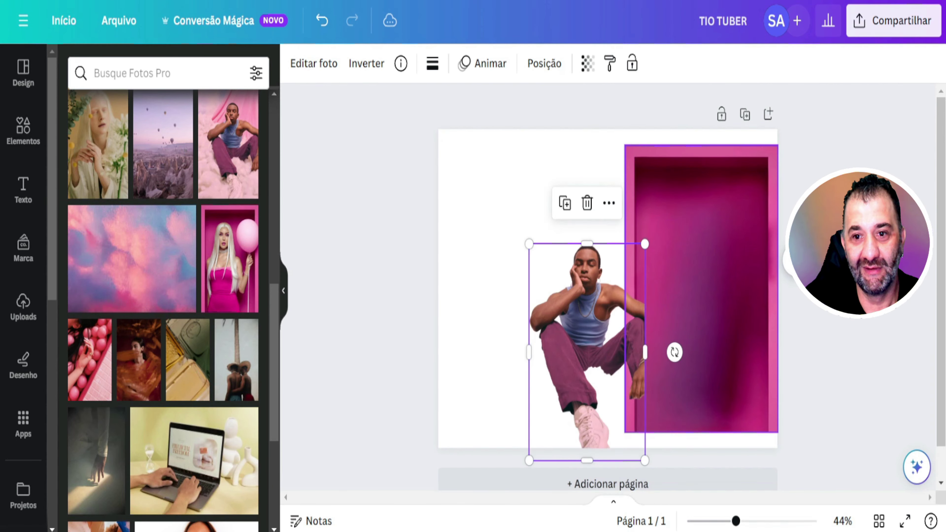
pyautogui.moveTo(695, 283); pyautogui.dragTo(690, 160)
pyautogui.click(623, 291)
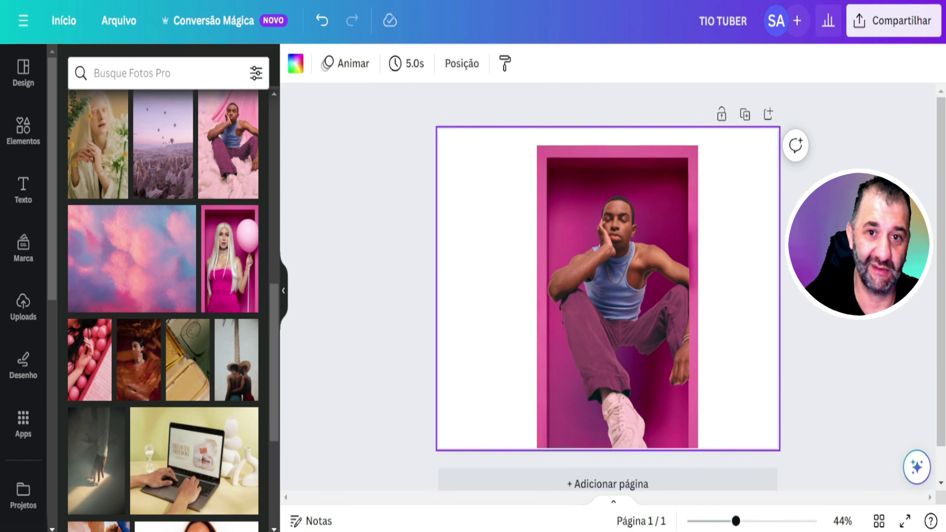
# Step: Fill the page with the pink and blue sky photo and send it behind the frame and the seated man
pyautogui.moveTo(132, 259); pyautogui.dragTo(607, 288)
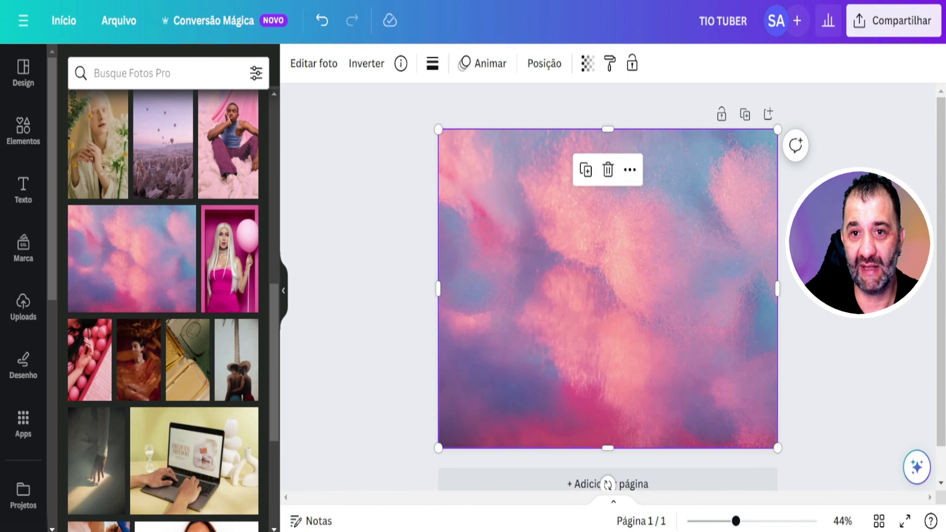
pyautogui.click(544, 64)
pyautogui.click(219, 138)
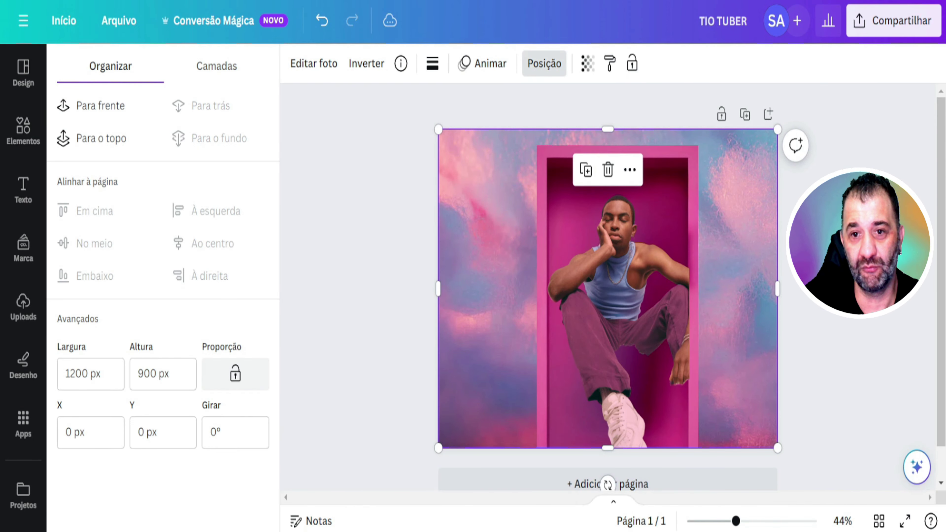
pyautogui.click(544, 63)
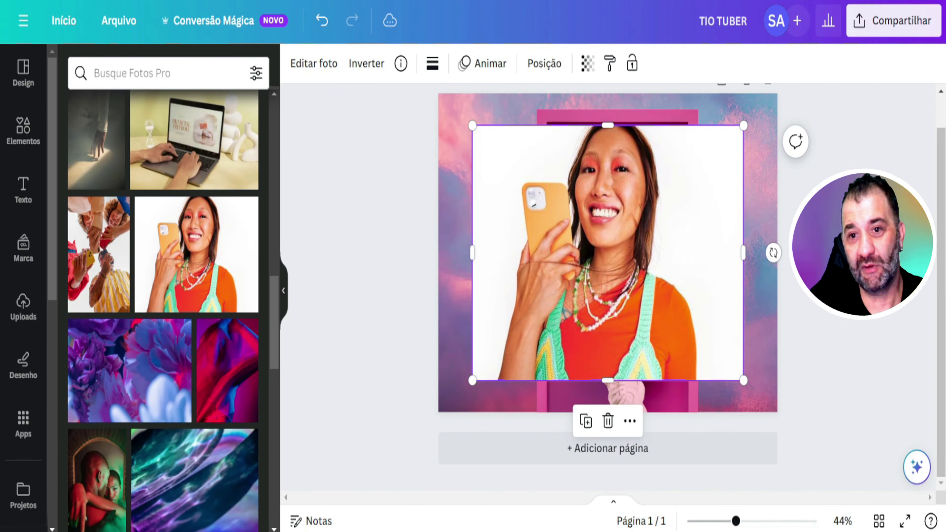
# Step: Separate the woman holding the phone with Captura Mágica and delete her photo's white background
pyautogui.click(314, 63)
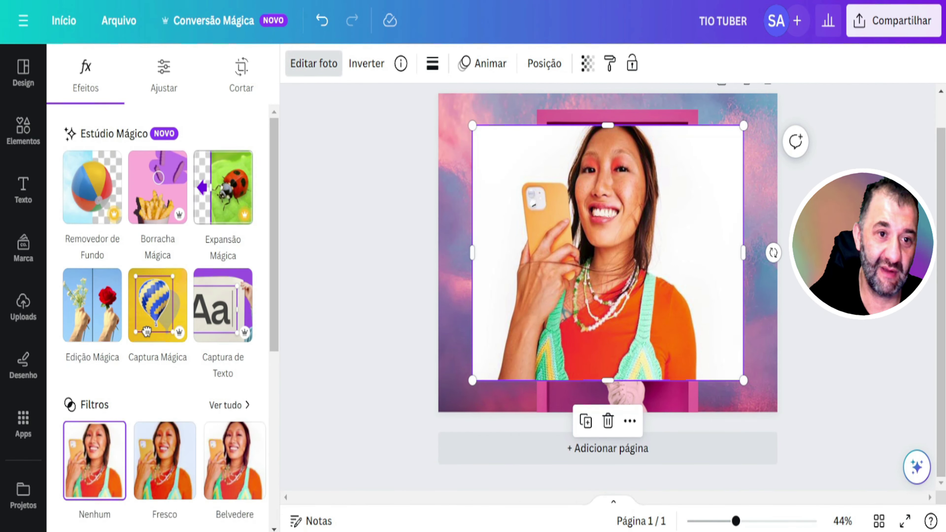
pyautogui.click(147, 328)
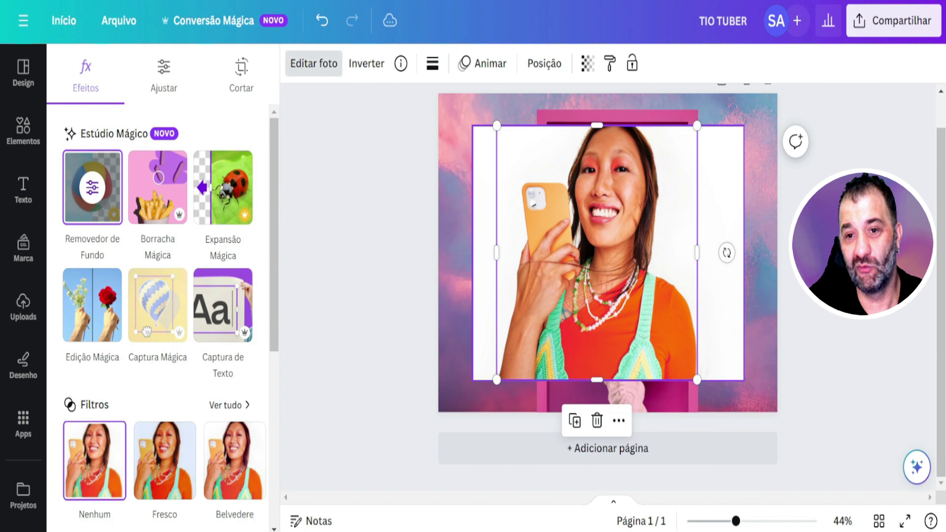
pyautogui.click(608, 421)
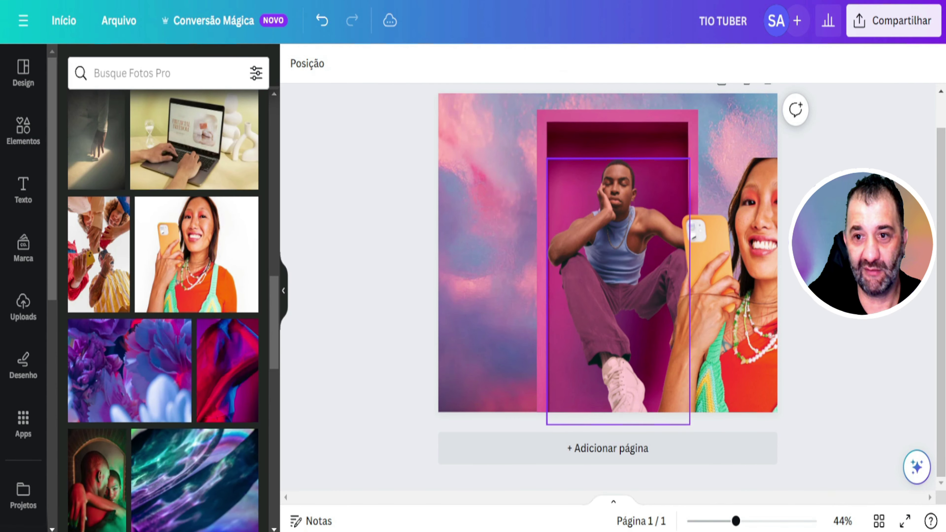
# Step: Move the cut-out woman with the phone to the left side of the page, beside the seated man
pyautogui.click(730, 317)
pyautogui.moveTo(730, 316); pyautogui.dragTo(452, 316)
pyautogui.press('Escape')
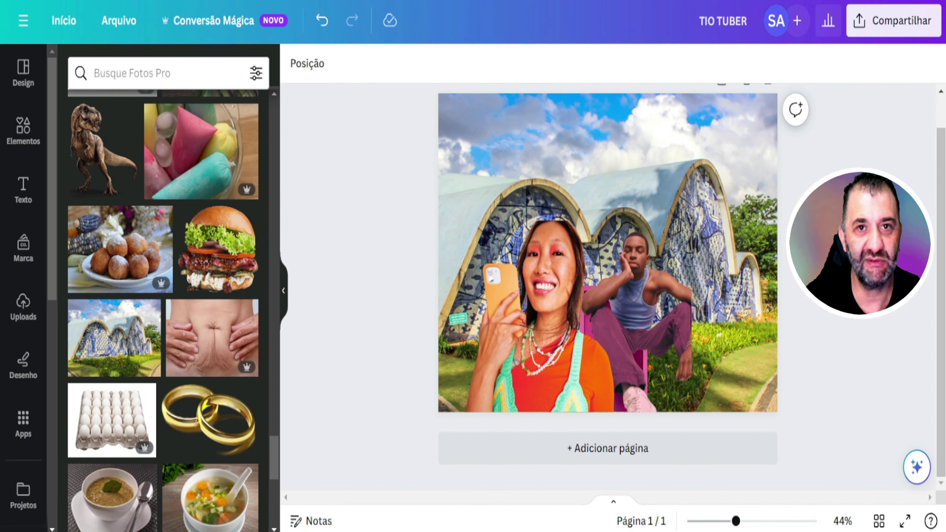
# Step: Open Expansão Mágica for the background photo of the tiled, curved-roof building
pyautogui.click(607, 149)
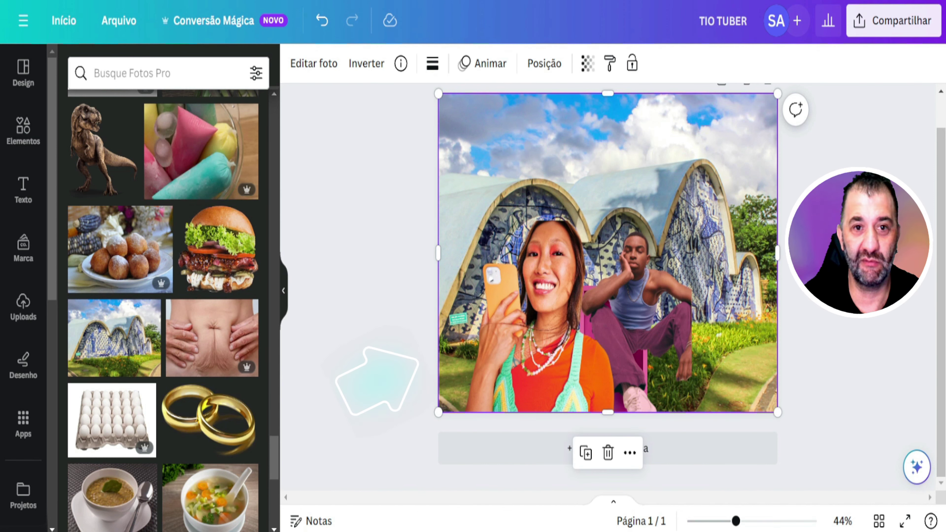
pyautogui.click(313, 64)
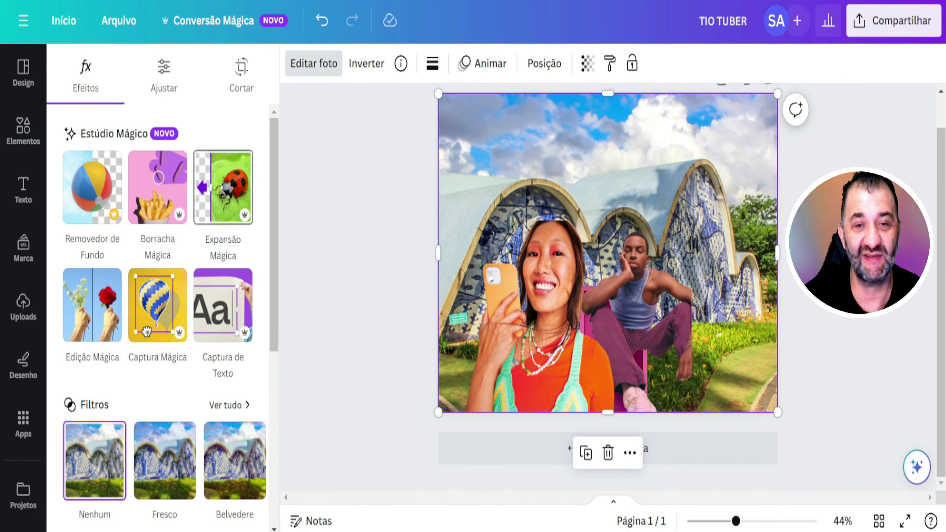
pyautogui.click(222, 187)
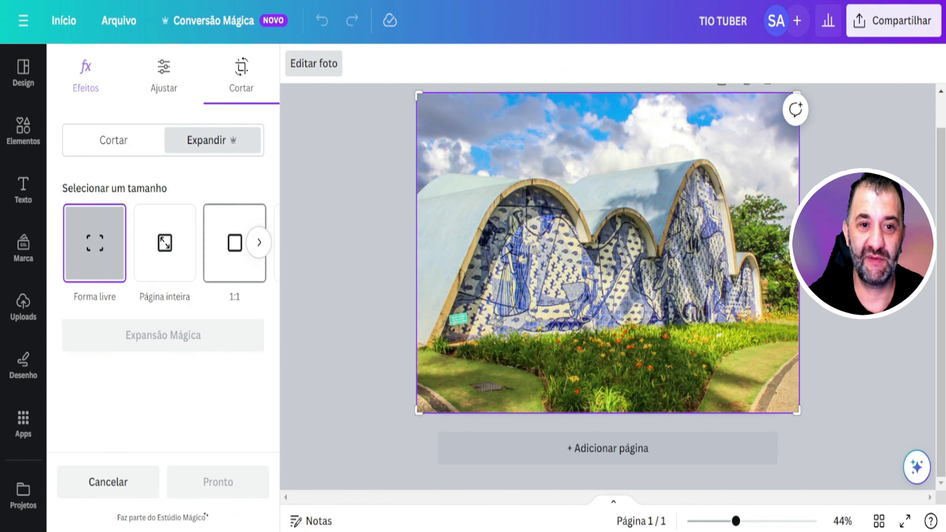
# Step: Try the 1:1, 16:9 and 9:16 expansion sizes on the building photo
pyautogui.click(231, 243)
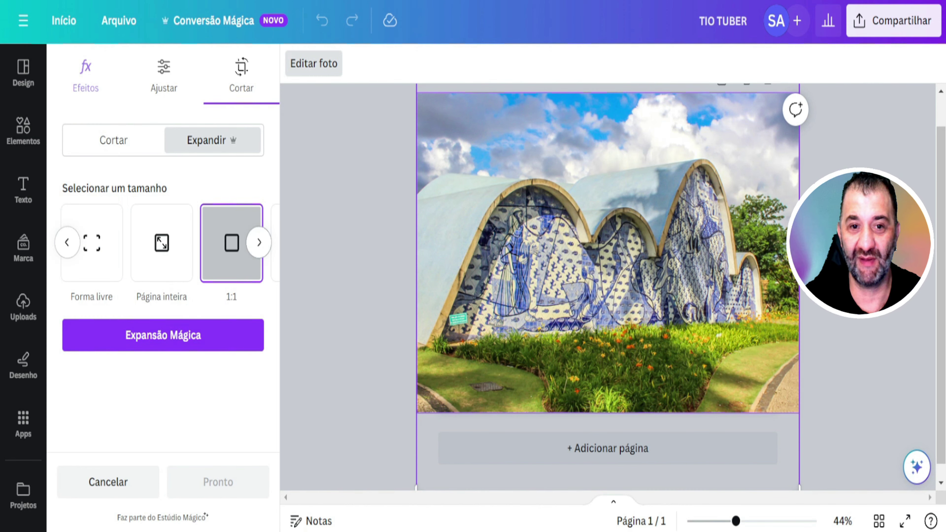
pyautogui.click(259, 243)
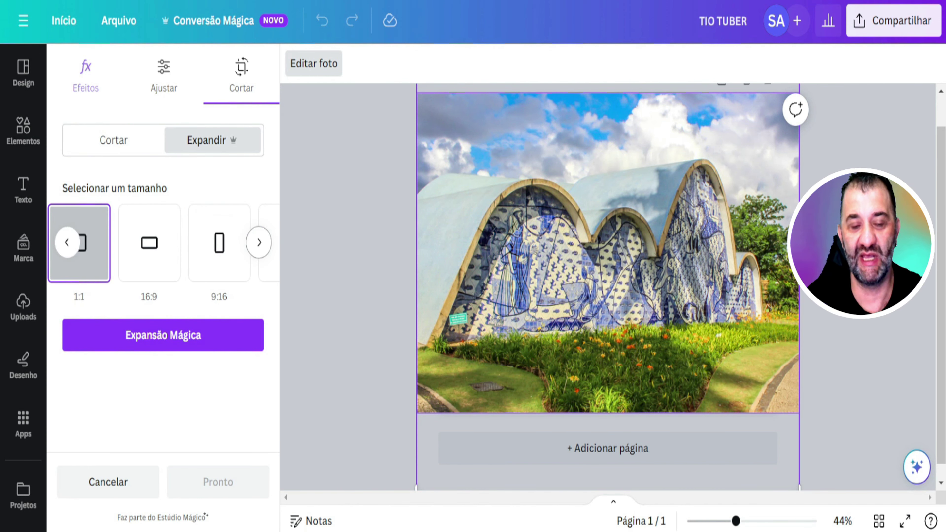
pyautogui.click(149, 242)
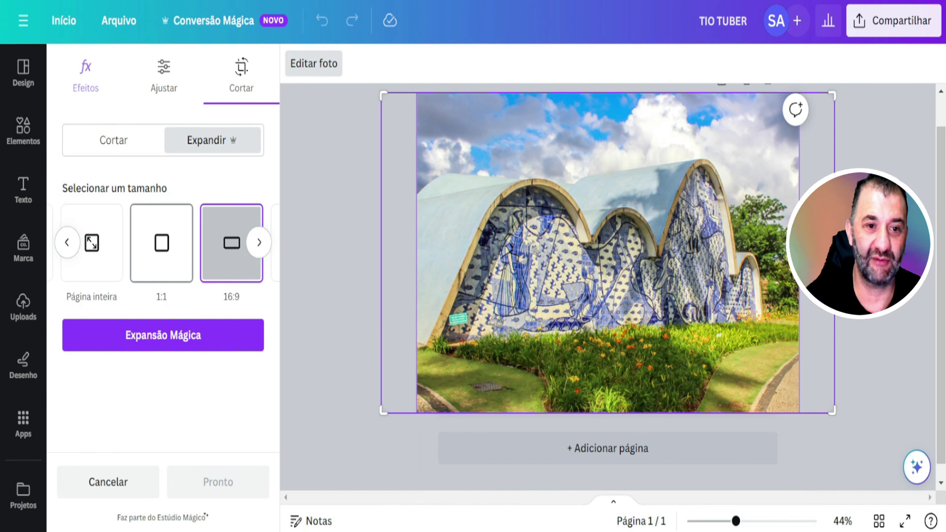
pyautogui.click(258, 242)
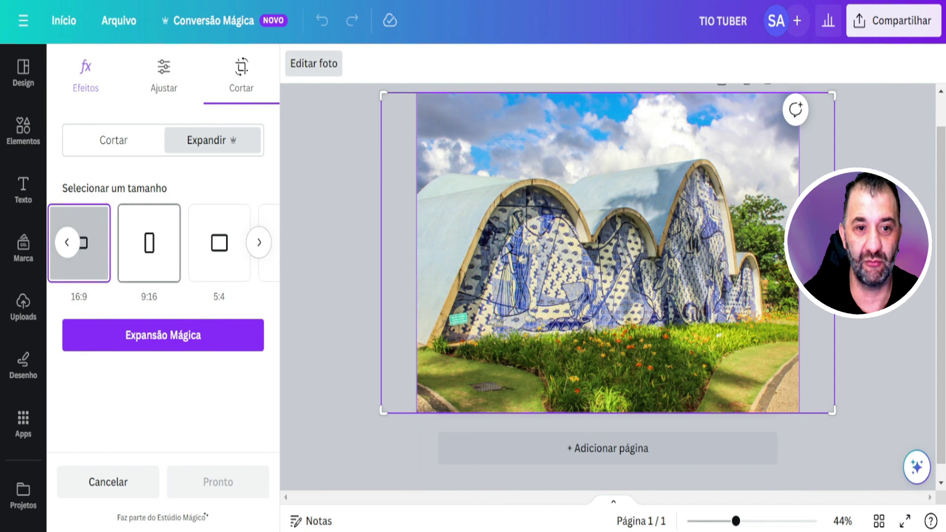
pyautogui.click(161, 242)
# Step: Select the 4:5 expansion size for the building photo and browse the remaining size options
pyautogui.click(258, 242)
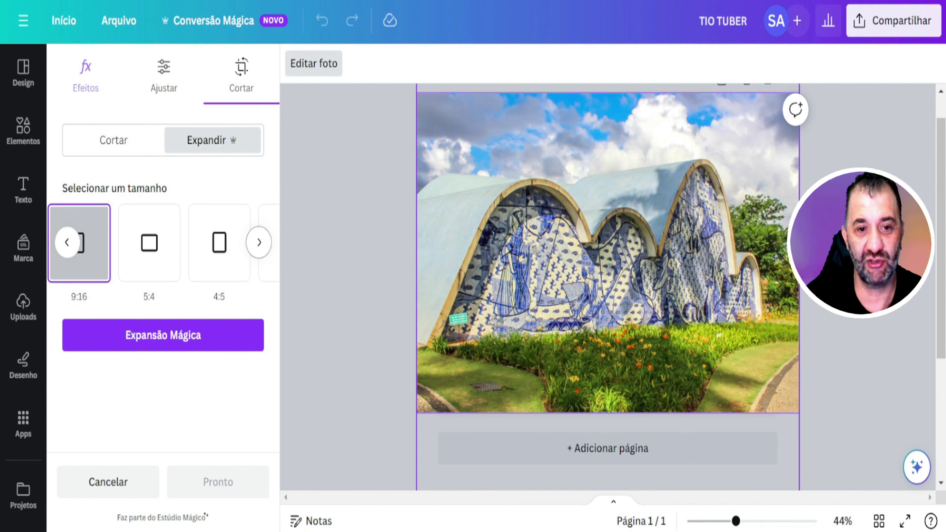
pyautogui.click(219, 242)
pyautogui.click(259, 243)
pyautogui.click(259, 243)
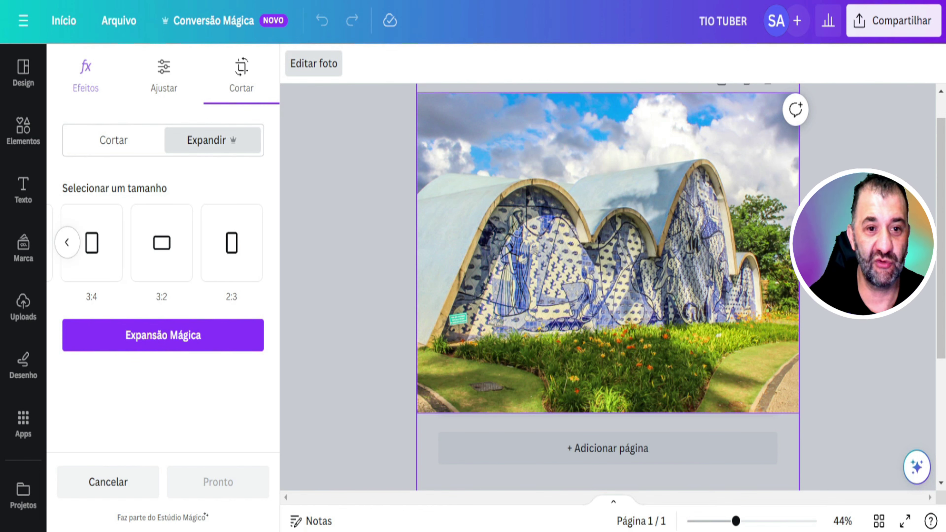
# Step: Choose the Página inteira size and generate expanded versions of the building photo with Expansão Mágica
pyautogui.click(67, 242)
pyautogui.click(67, 243)
pyautogui.click(67, 243)
pyautogui.click(67, 243)
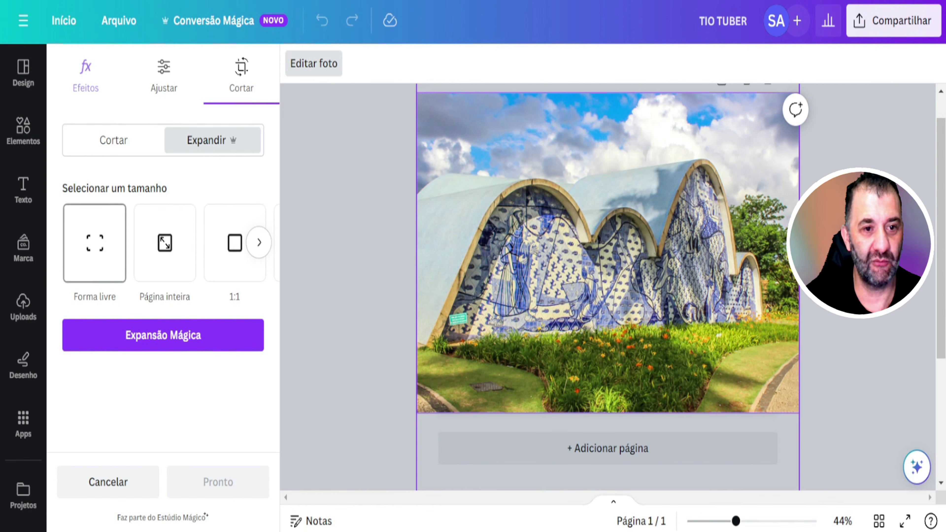
pyautogui.click(164, 243)
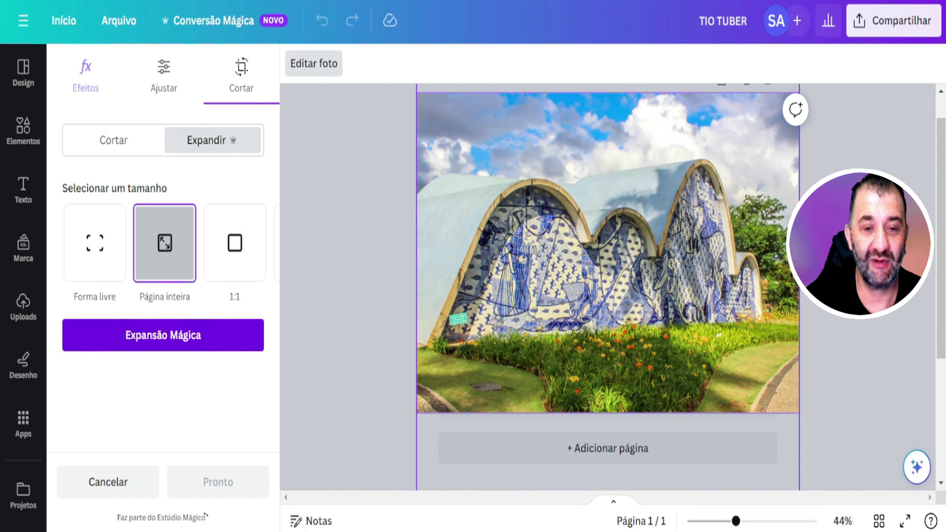
pyautogui.click(163, 335)
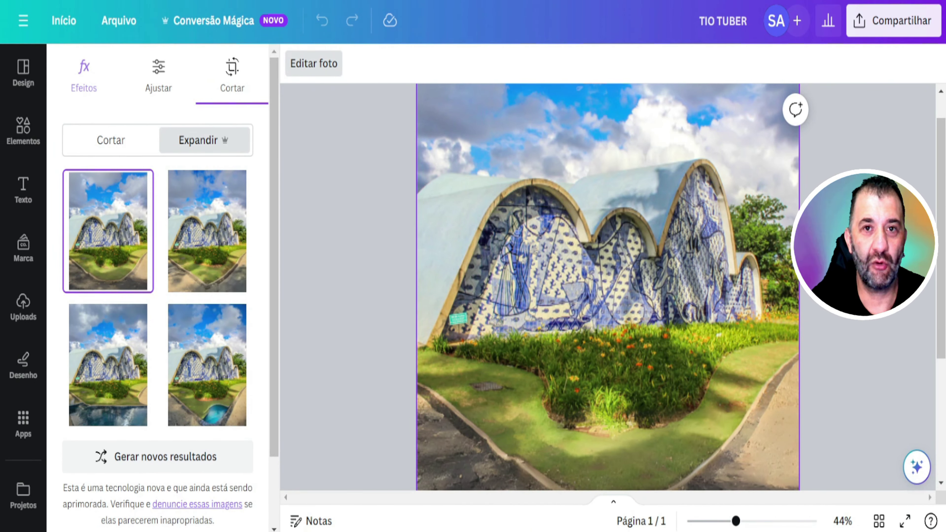
# Step: Compare the four expanded versions of the building photo and apply the one with dark water across the foreground
pyautogui.scroll(-2, 607, 287)
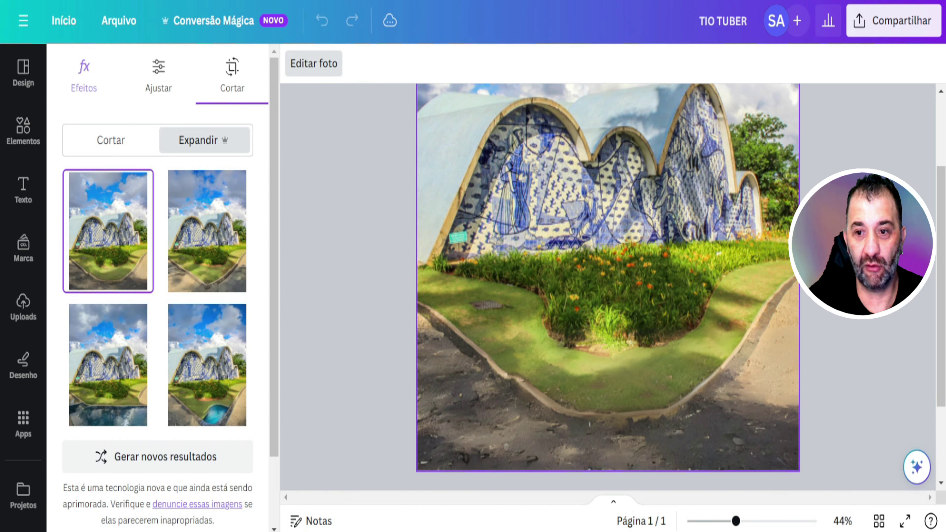
pyautogui.click(208, 231)
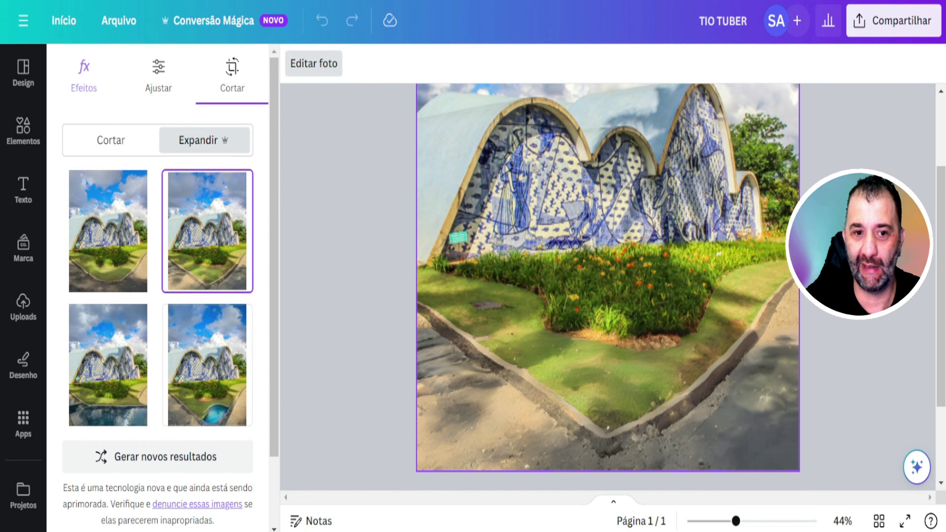
pyautogui.click(108, 365)
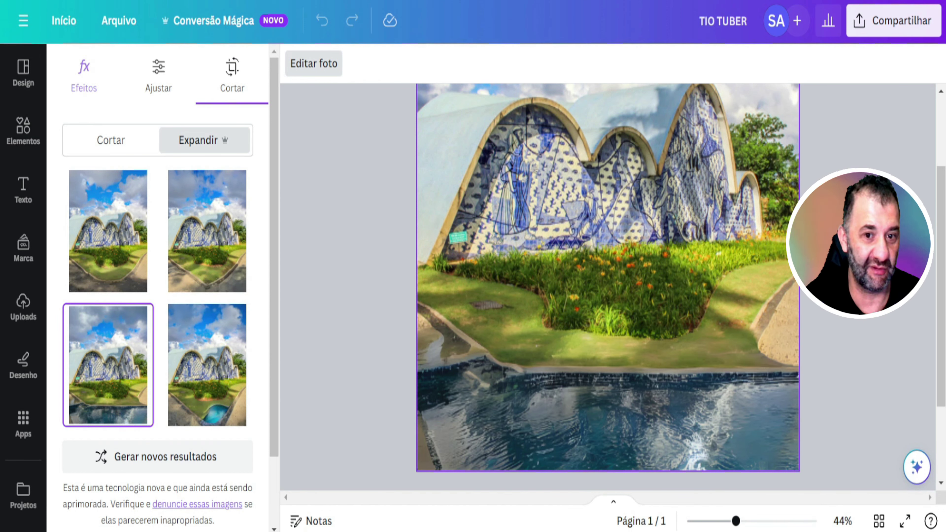
pyautogui.click(207, 365)
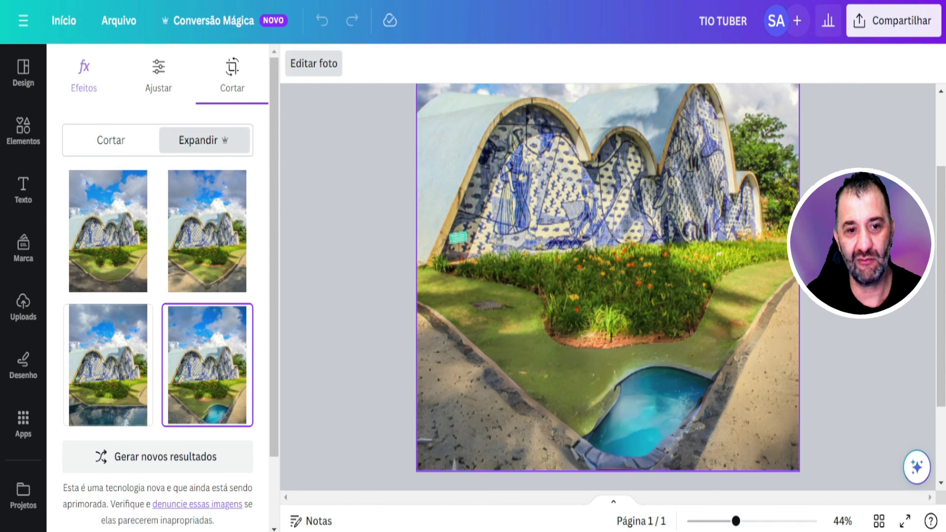
pyautogui.click(108, 365)
pyautogui.scroll(-3, 164, 298)
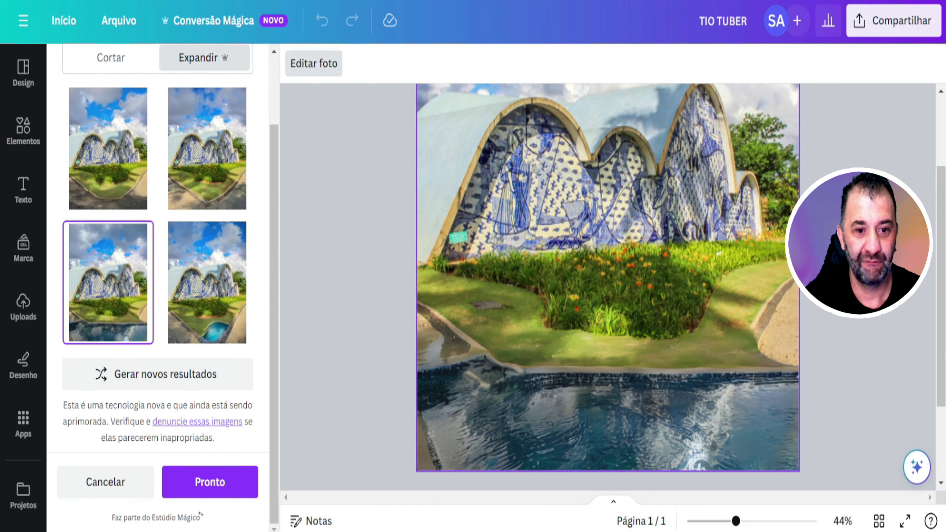
pyautogui.click(211, 482)
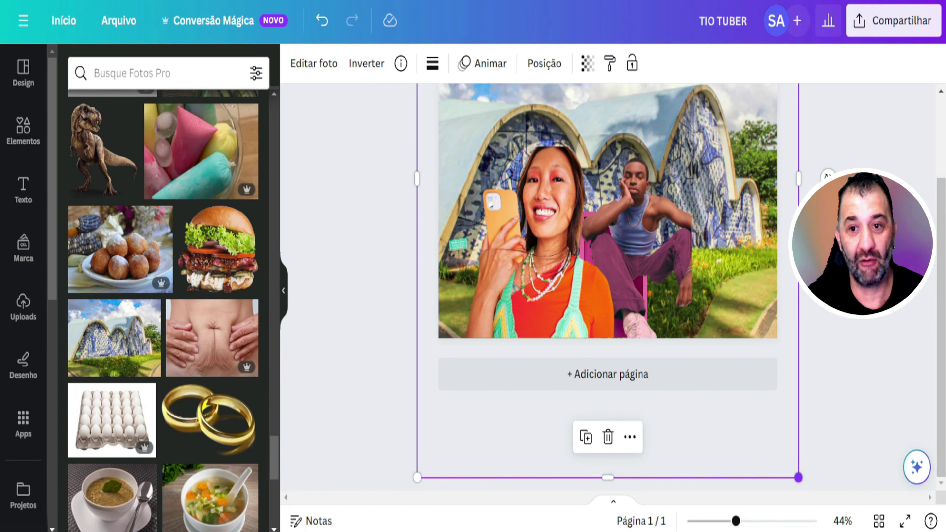
# Step: Resize the expanded building photo to reach the page's right edge and shift it upward behind the two people
pyautogui.moveTo(798, 477); pyautogui.dragTo(709, 412)
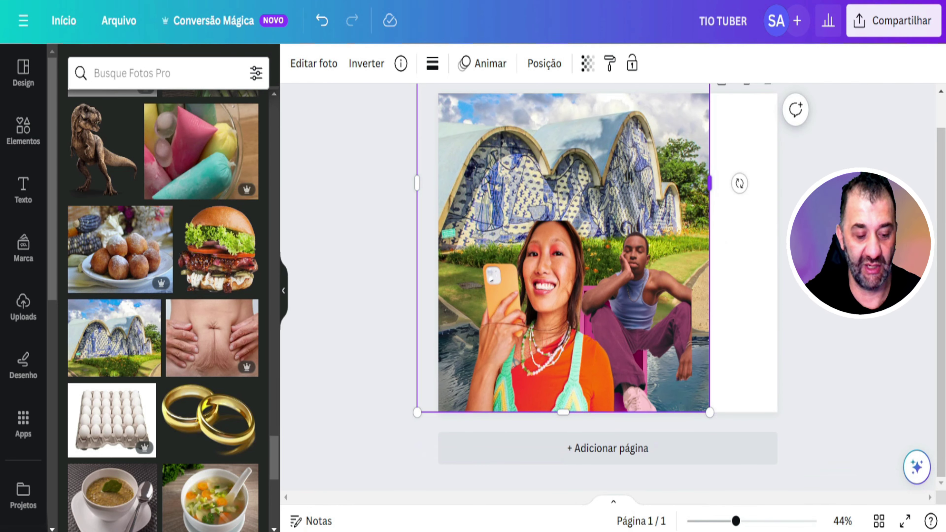
pyautogui.moveTo(709, 183); pyautogui.dragTo(777, 183)
pyautogui.moveTo(663, 209); pyautogui.dragTo(669, 132)
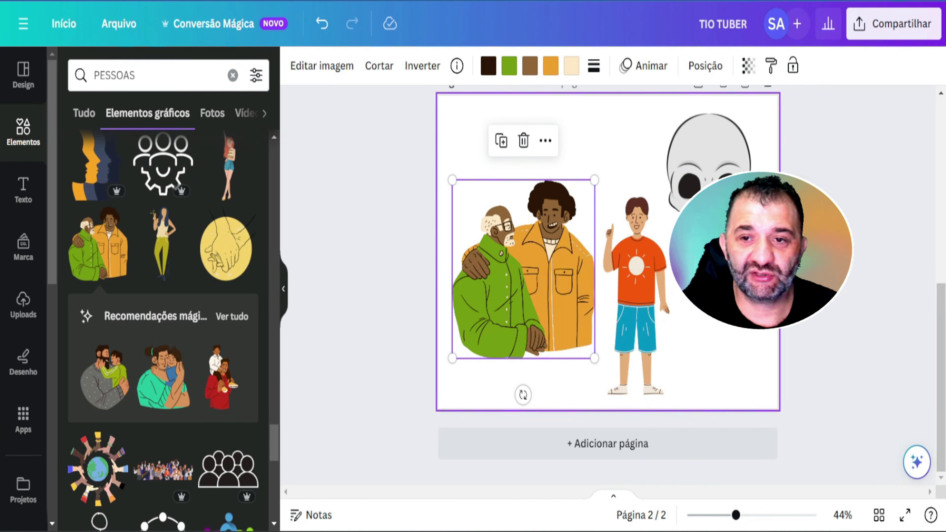
pyautogui.press('Escape')
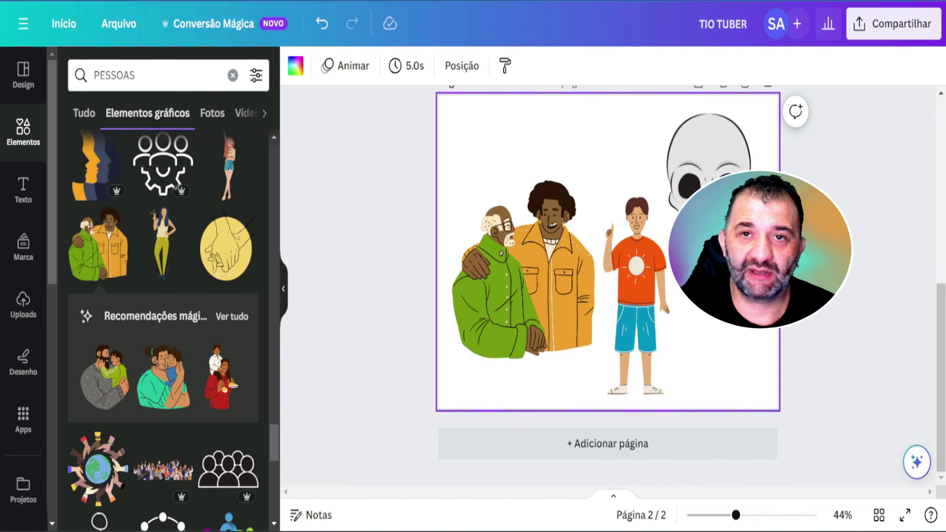
pyautogui.click(707, 157)
pyautogui.click(636, 275)
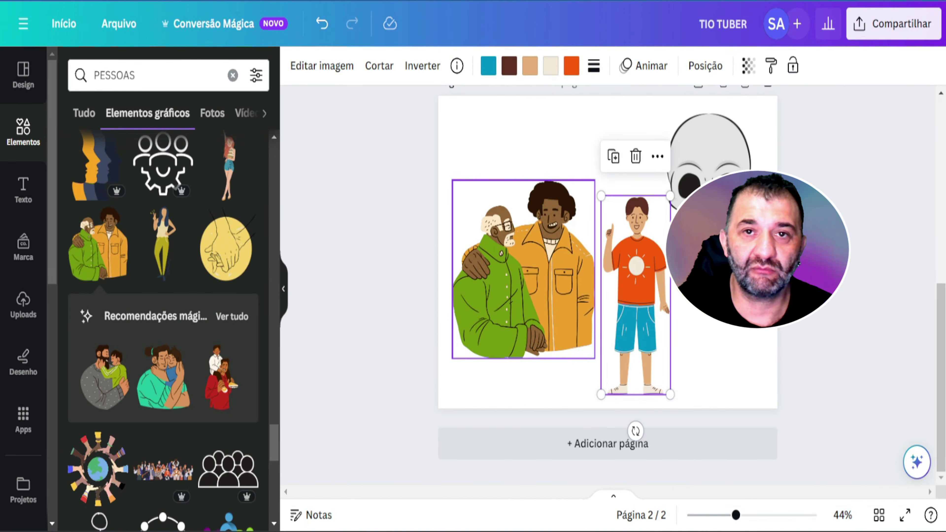
pyautogui.press('Escape')
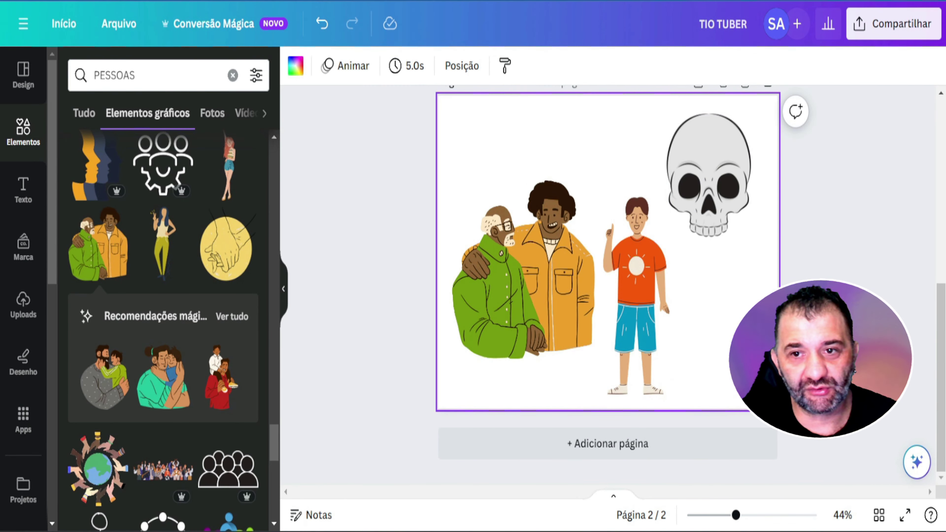
# Step: Select the skull illustration on page 2 and open the Transformação Mágica app for it
pyautogui.click(708, 175)
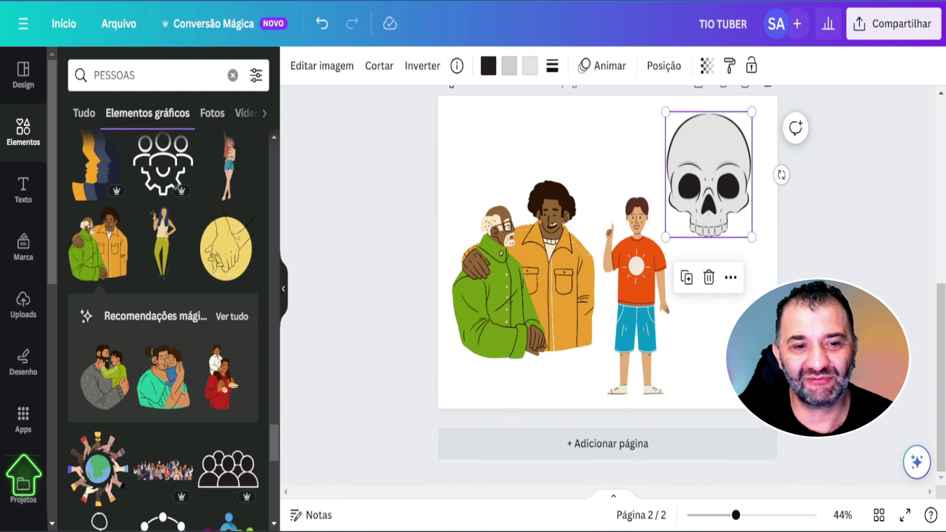
pyautogui.click(23, 419)
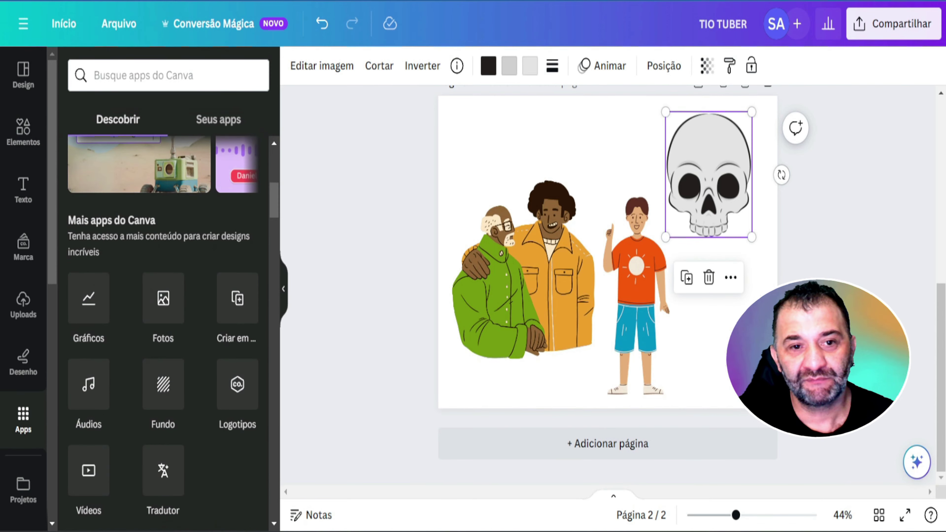
pyautogui.scroll(-3, 163, 328)
pyautogui.scroll(-15, 88, 206)
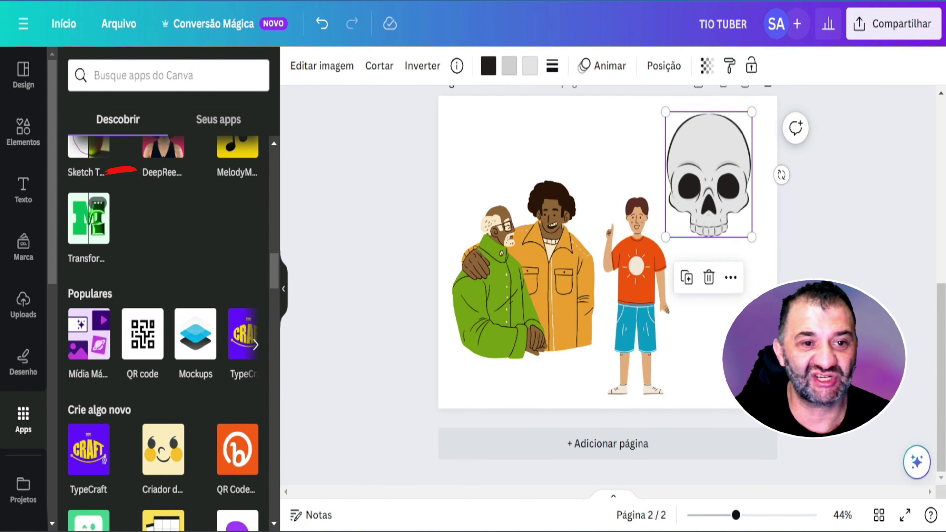
pyautogui.click(88, 218)
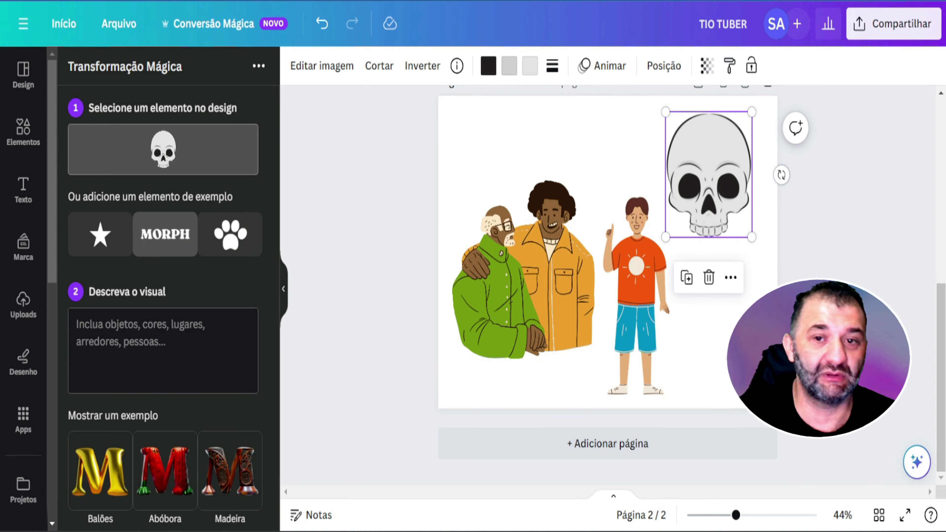
# Step: Try the Balões, Abóbora and Madeira examples, and generate skull versions described as "BRILHANTE COMO UM DIA DE SOL"
pyautogui.scroll(-2, 165, 242)
pyautogui.click(100, 405)
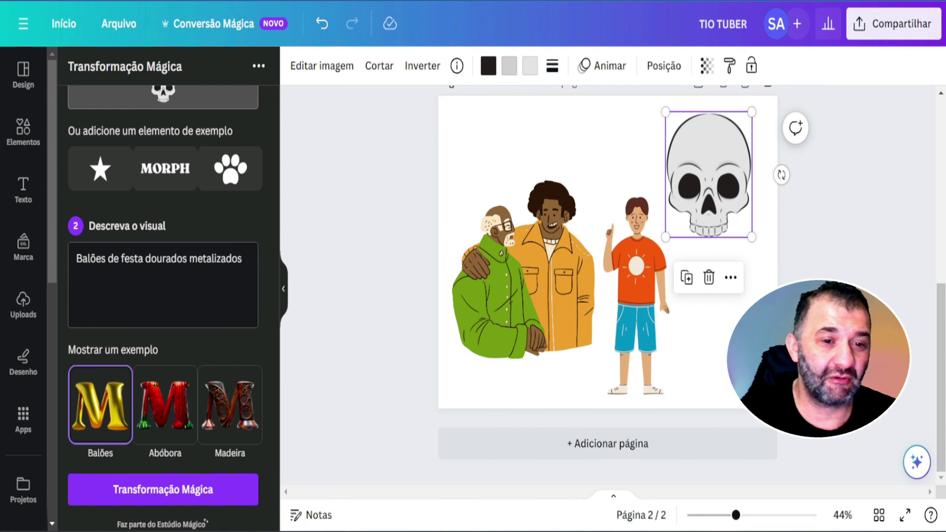
pyautogui.click(165, 405)
pyautogui.click(230, 405)
pyautogui.moveTo(219, 259); pyautogui.dragTo(74, 259)
pyautogui.write('BRILHANTE COMO UM DIA DE SOL')
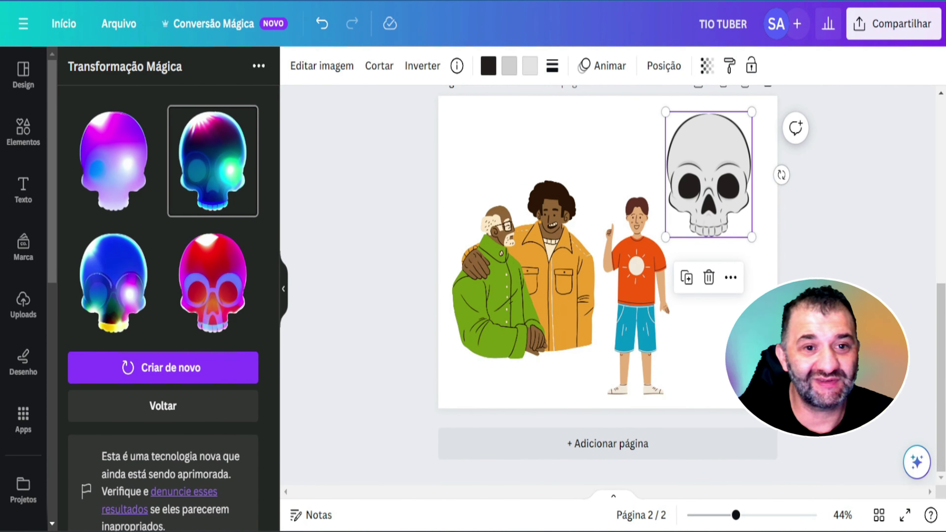
# Step: Add the red and purple skull version to the page, enlarge it slightly and place it in the page's upper right
pyautogui.click(212, 283)
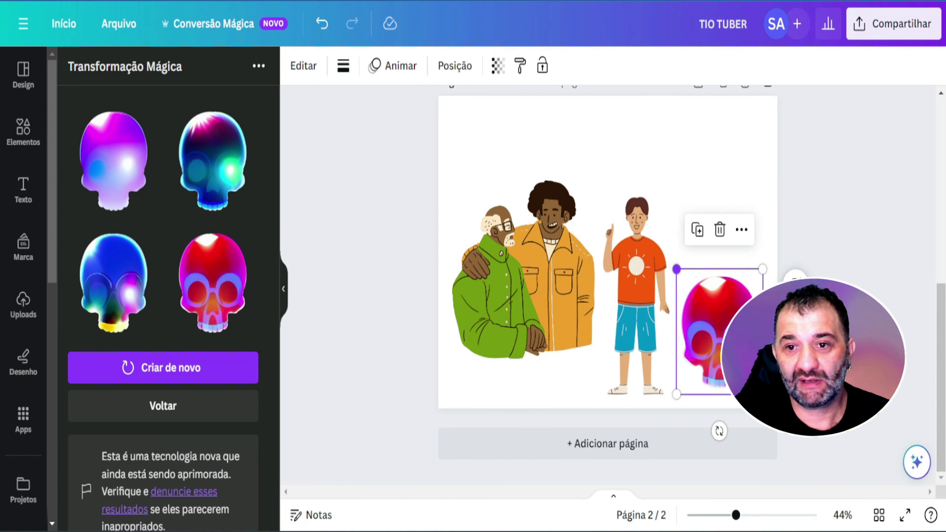
pyautogui.moveTo(675, 268); pyautogui.dragTo(161, 2)
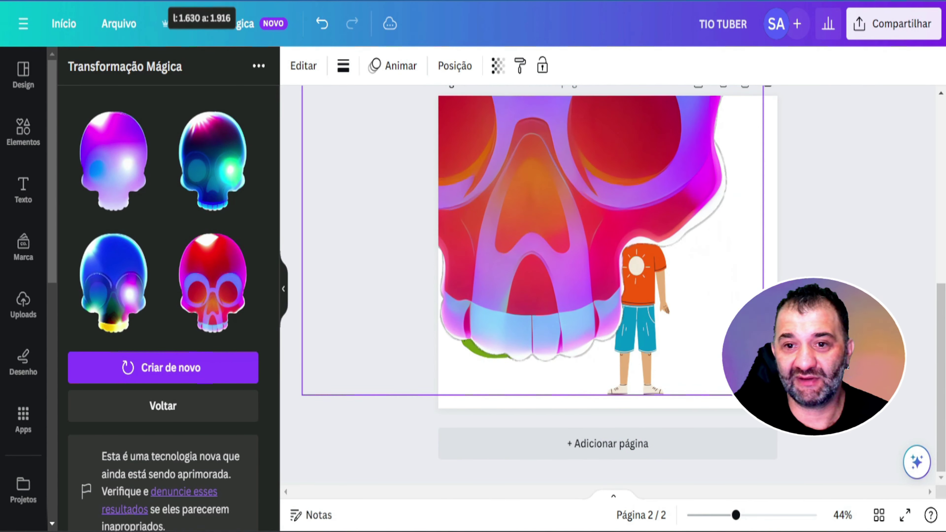
pyautogui.moveTo(302, 4); pyautogui.dragTo(614, 180)
pyautogui.moveTo(681, 276); pyautogui.dragTo(684, 223)
pyautogui.moveTo(617, 341); pyautogui.dragTo(654, 288)
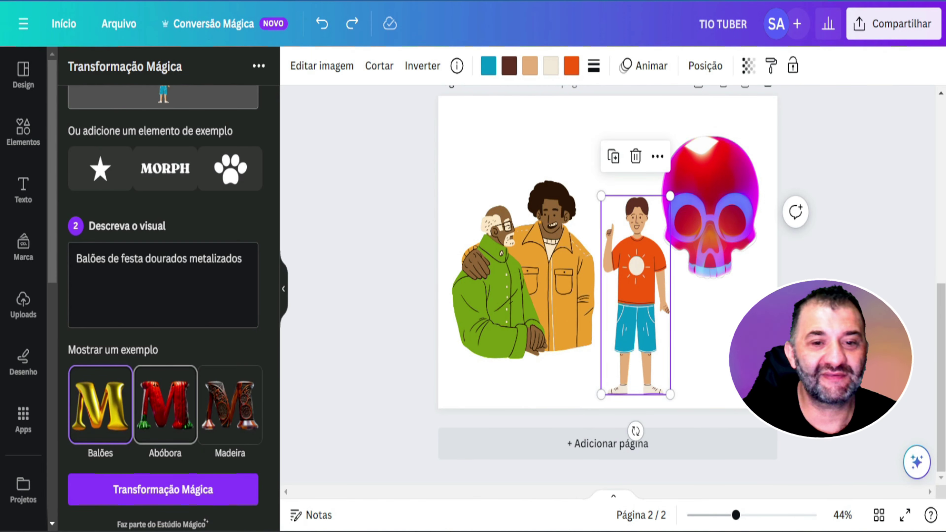
# Step: Generate versions of the boy illustration from the Abóbora example and add the one in the red outfit
pyautogui.click(165, 405)
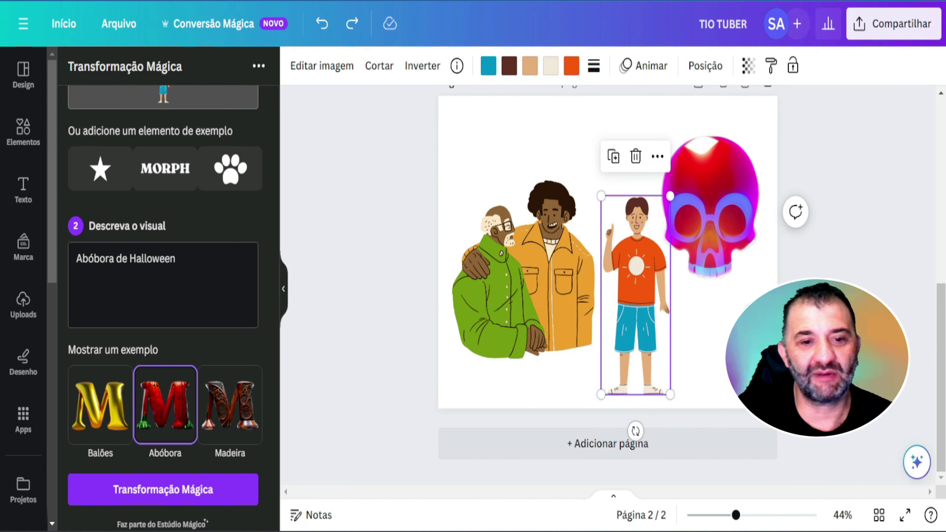
pyautogui.click(163, 489)
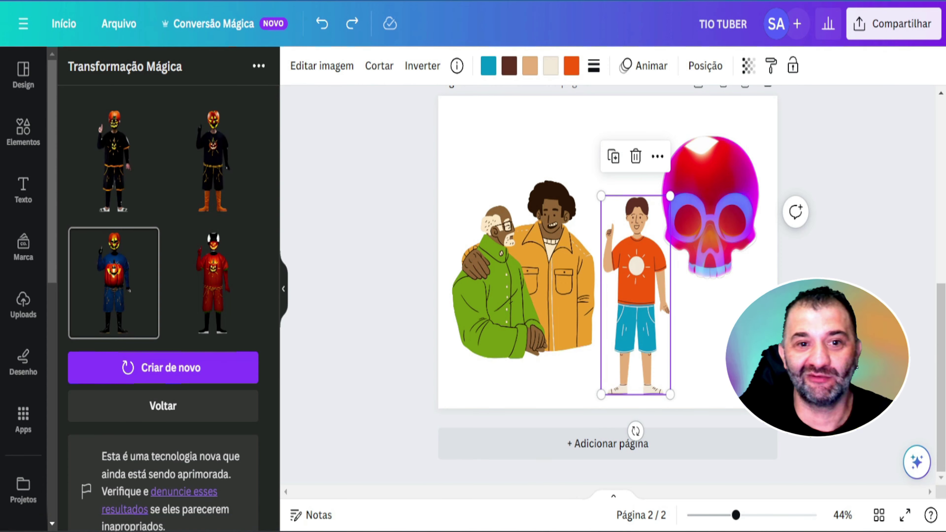
pyautogui.click(212, 283)
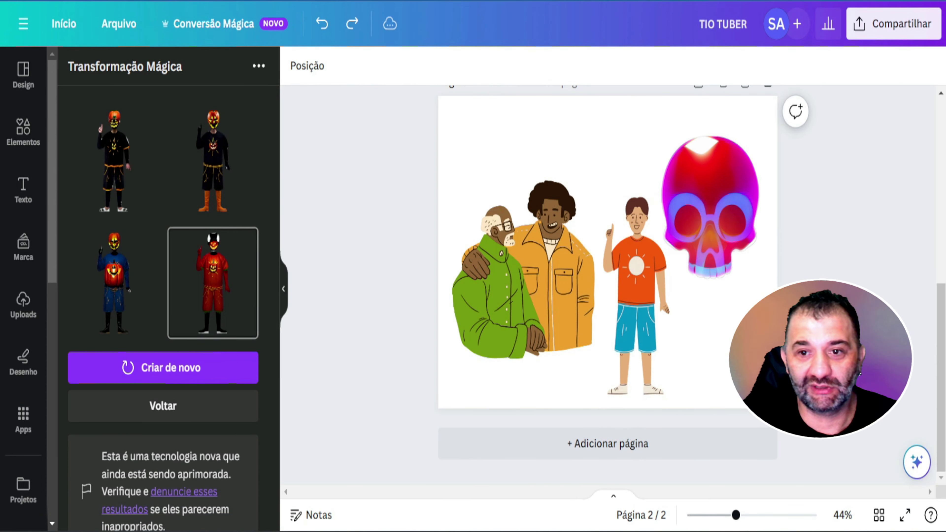
# Step: Enlarge the red pumpkin figure to nearly the page's height and place it over the couple illustration
pyautogui.moveTo(630, 187); pyautogui.dragTo(510, 298)
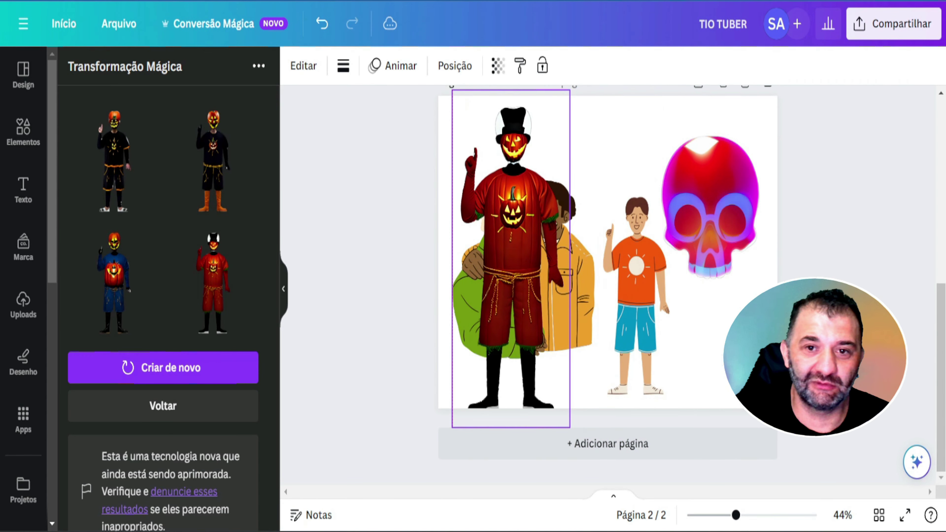
pyautogui.moveTo(569, 427); pyautogui.dragTo(557, 395)
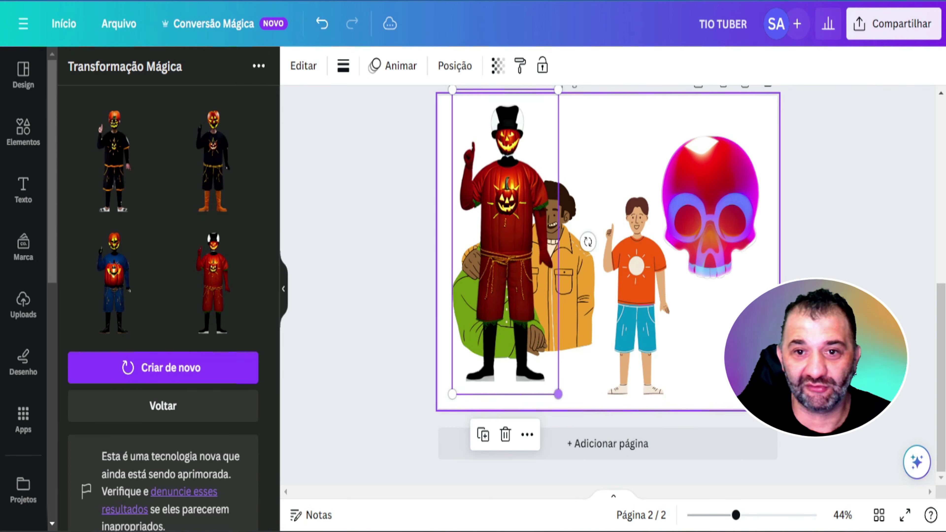
pyautogui.moveTo(521, 275); pyautogui.dragTo(564, 303)
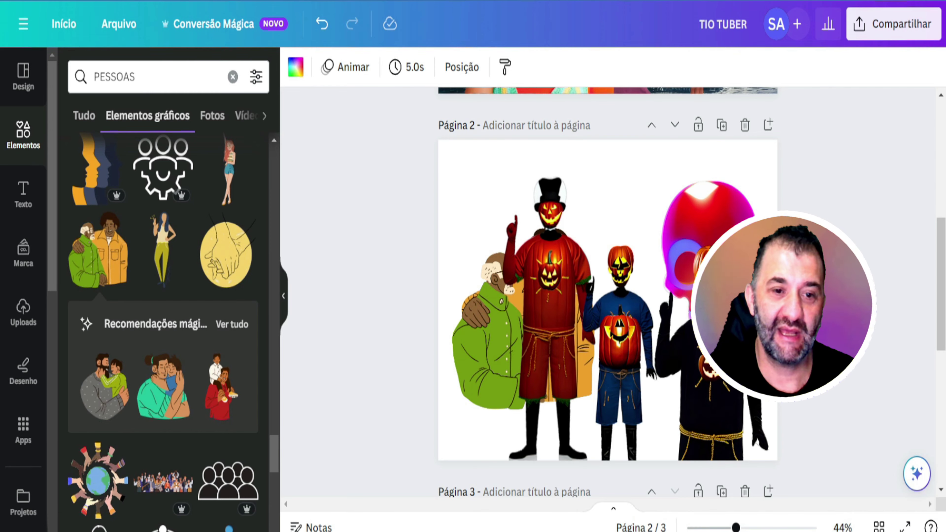
# Step: Go to the blank page 3 and open the Mídia Mágica app from the popular apps
pyautogui.scroll(-5, 607, 291)
pyautogui.scroll(-3, 606, 290)
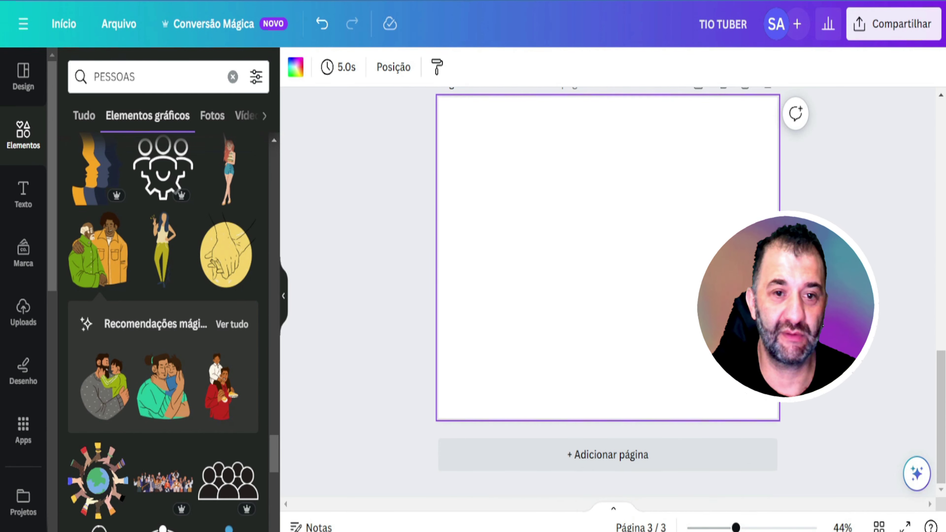
pyautogui.click(24, 431)
pyautogui.scroll(-4, 164, 317)
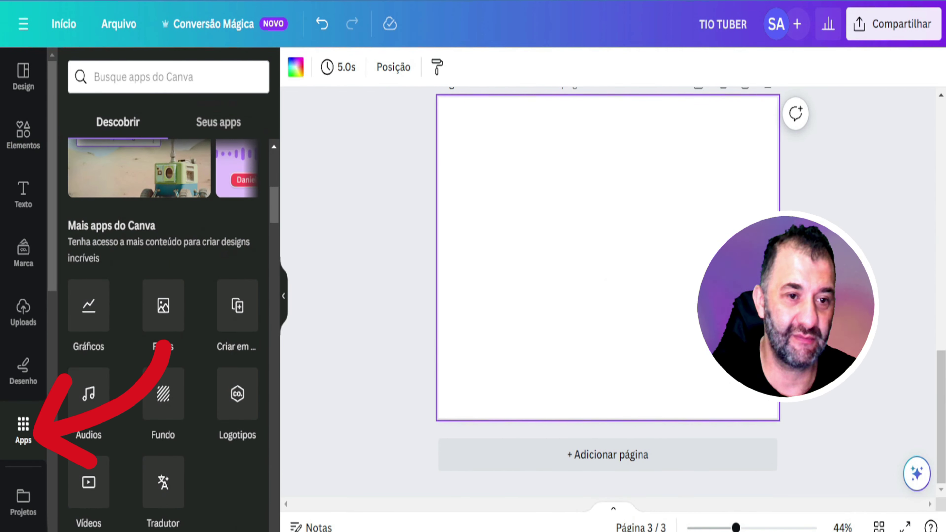
pyautogui.scroll(-7, 164, 316)
pyautogui.scroll(-4, 162, 298)
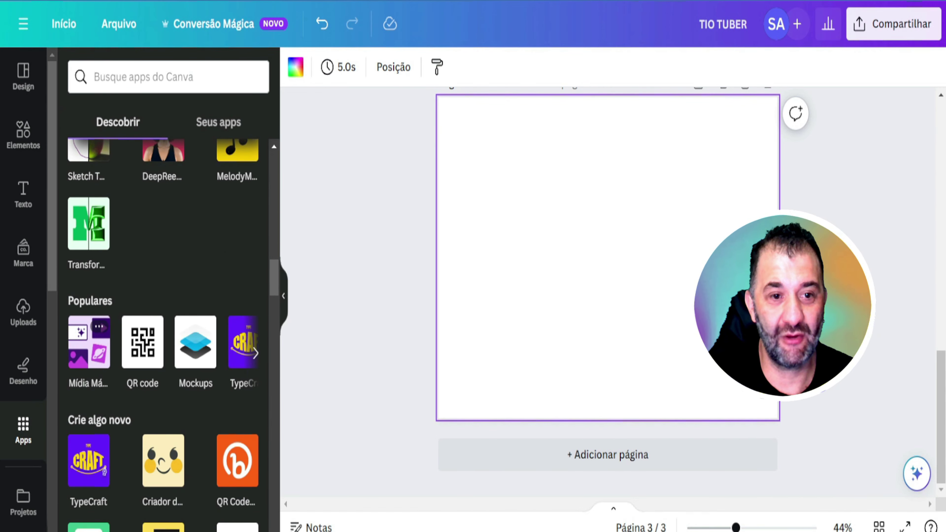
pyautogui.click(89, 341)
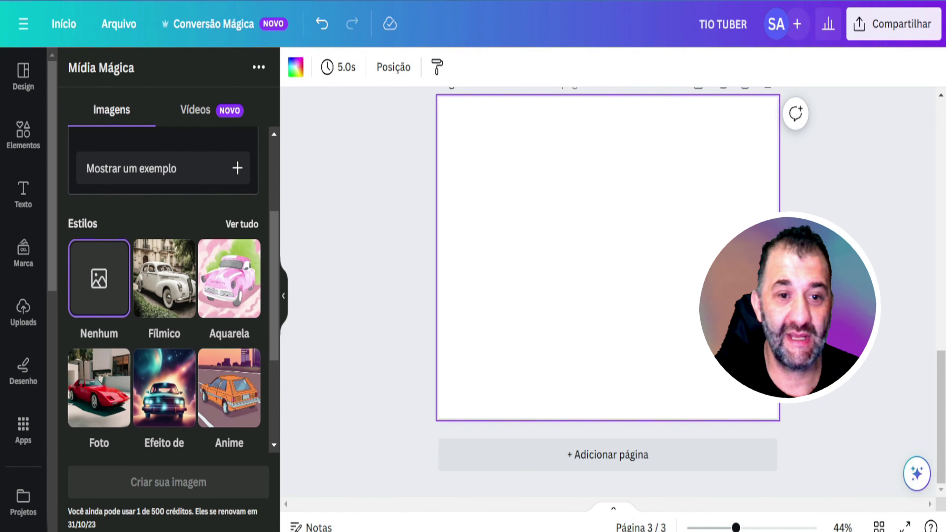
# Step: Examine Mídia Mágica's image styles and proportion options, including the full list of photography and digital art styles
pyautogui.scroll(-5, 164, 290)
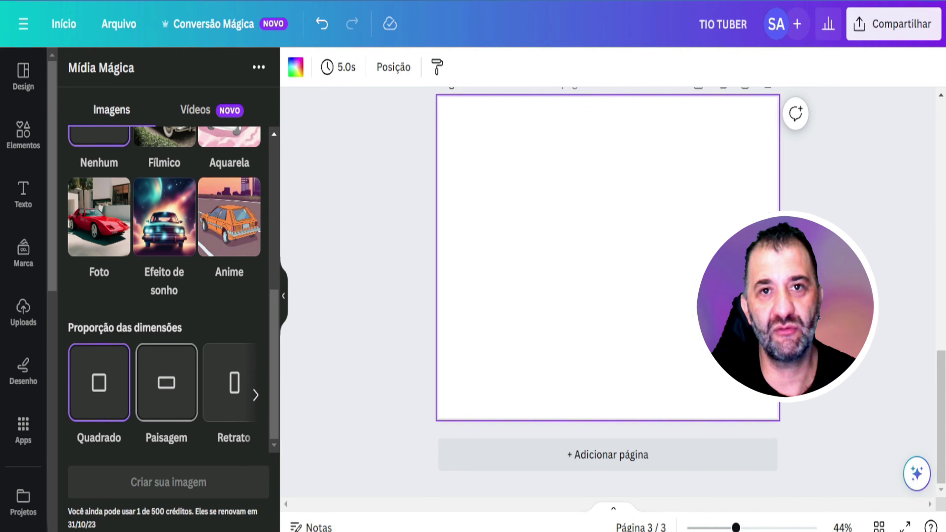
pyautogui.scroll(2, 164, 291)
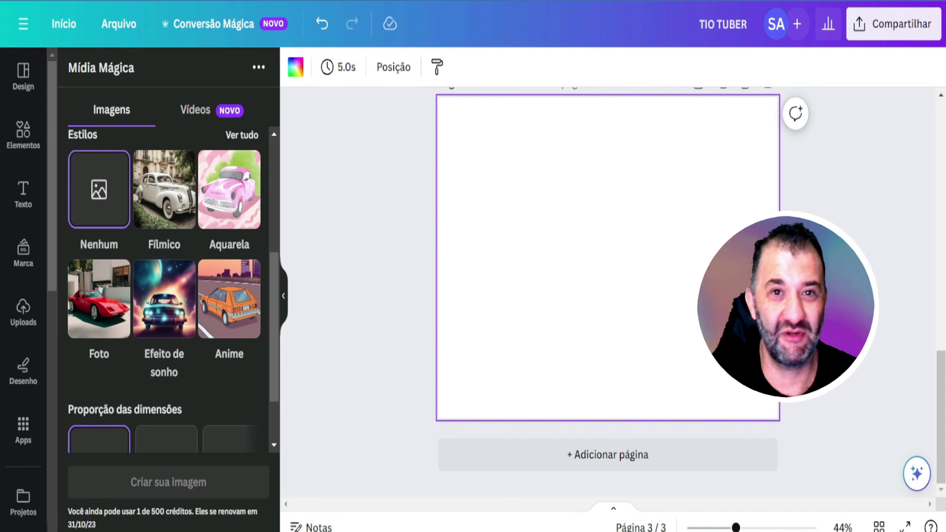
pyautogui.scroll(4, 163, 291)
pyautogui.scroll(-4, 163, 290)
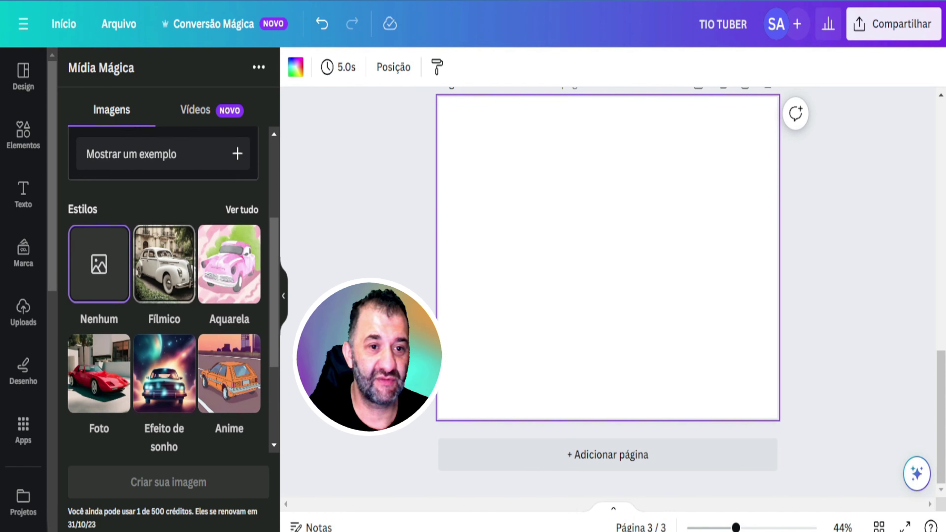
pyautogui.click(242, 135)
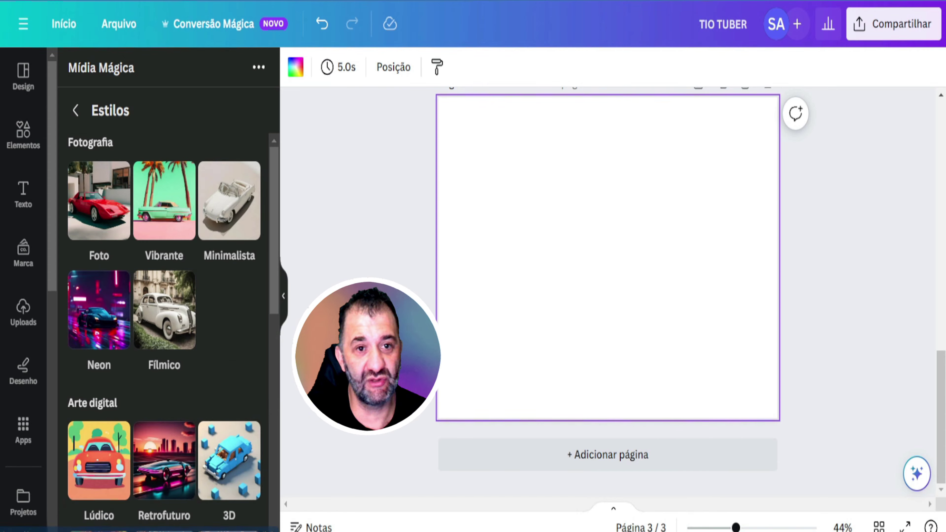
pyautogui.scroll(-2, 163, 224)
pyautogui.scroll(1, 164, 223)
pyautogui.scroll(2, 164, 298)
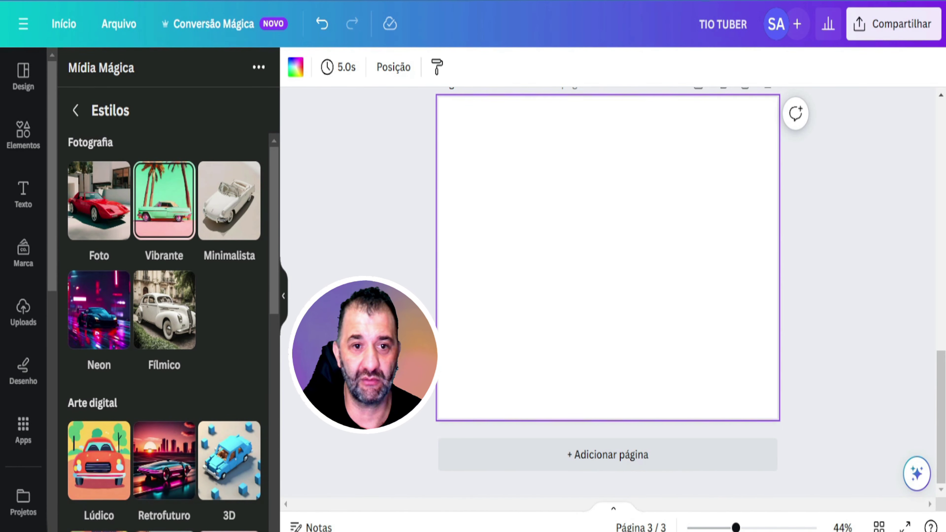
# Step: Look through the rest of the photography and digital art style list, and return to the image description field
pyautogui.scroll(-4, 164, 298)
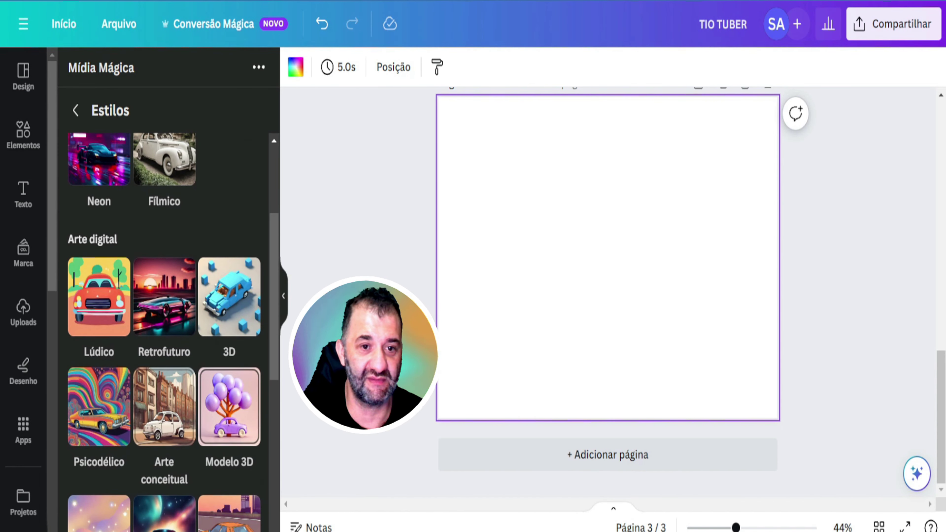
pyautogui.scroll(-7, 164, 331)
pyautogui.scroll(8, 164, 331)
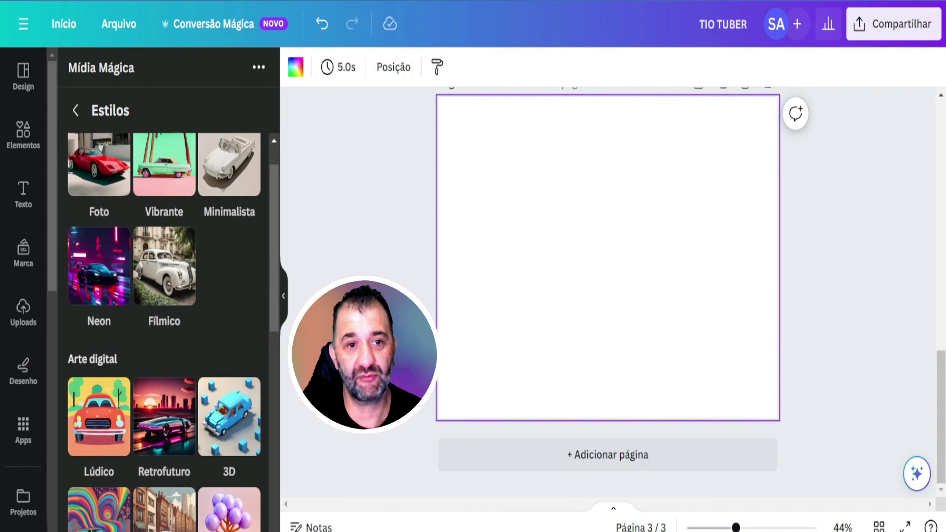
pyautogui.click(75, 111)
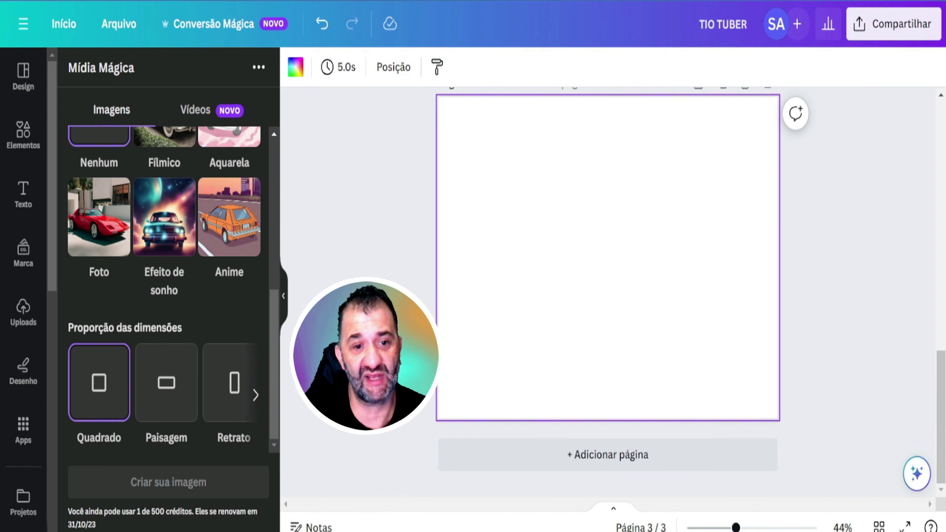
pyautogui.scroll(8, 163, 290)
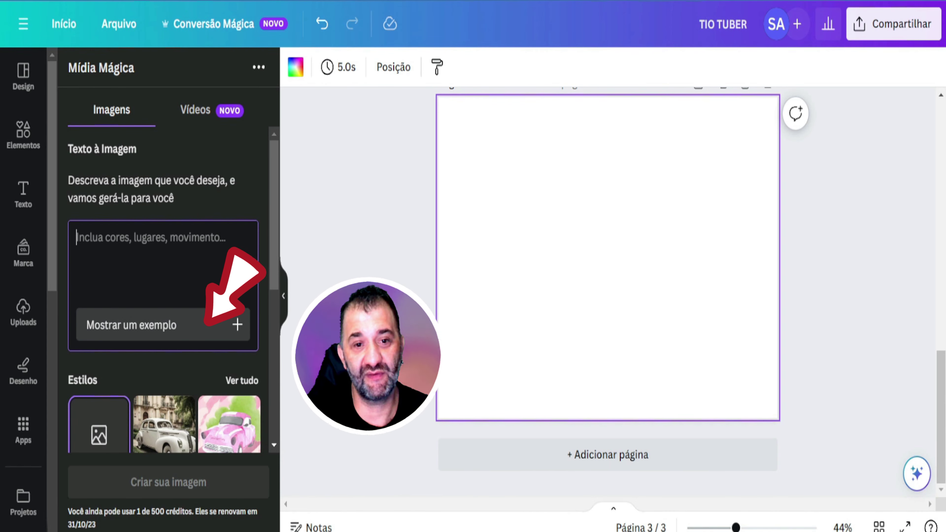
# Step: Generate images in the Anime style from the suggested example description "Cachorrinho maltipoo fofo e adorável, iluminação interior"
pyautogui.click(163, 325)
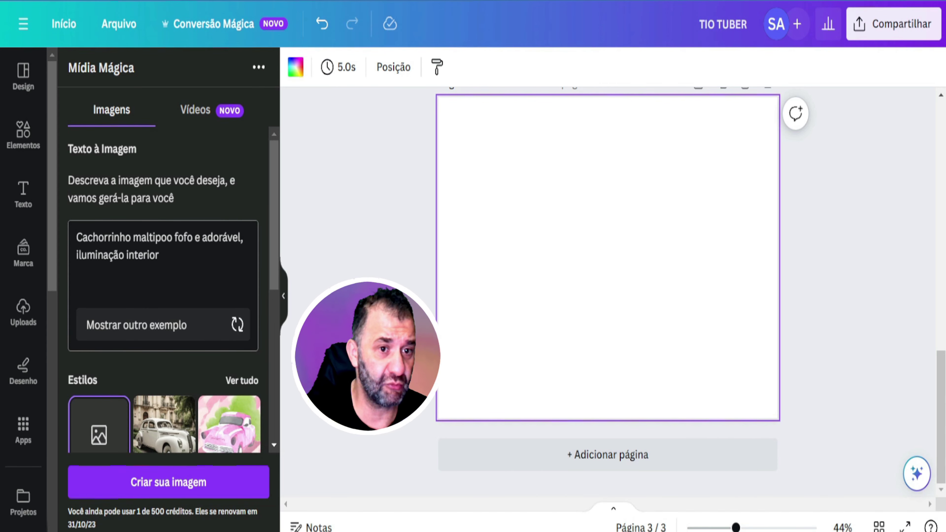
pyautogui.scroll(-4, 223, 279)
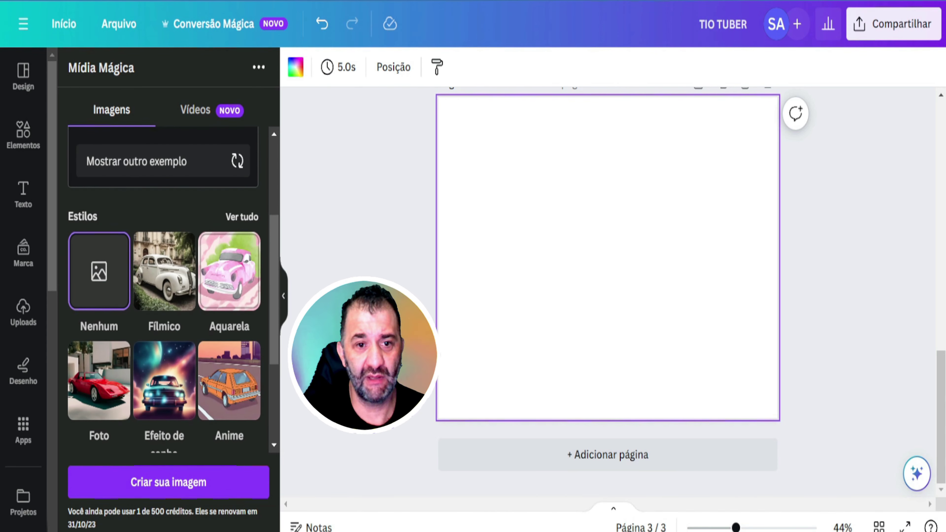
pyautogui.click(229, 380)
pyautogui.click(168, 482)
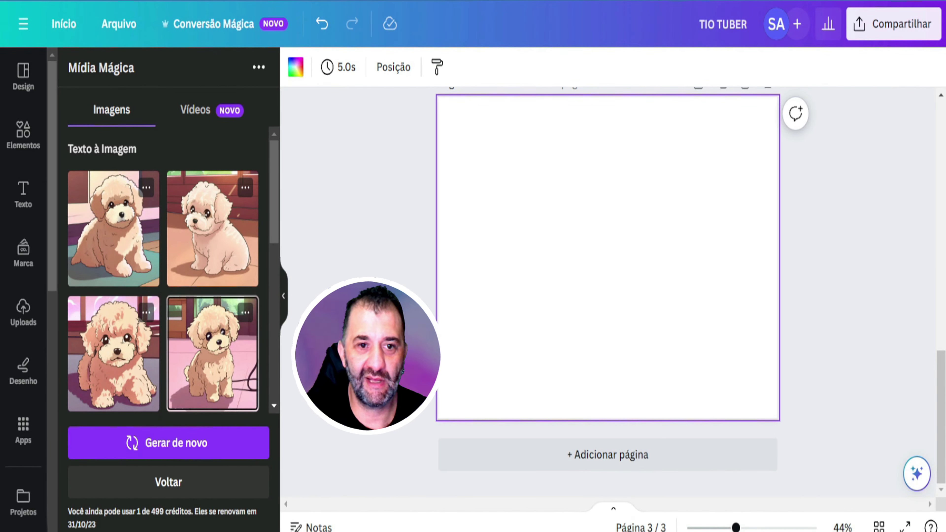
# Step: Add the front-facing curly brown puppy image to page 3, enlarge it and place it over the page's upper-left corner
pyautogui.scroll(-2, 212, 343)
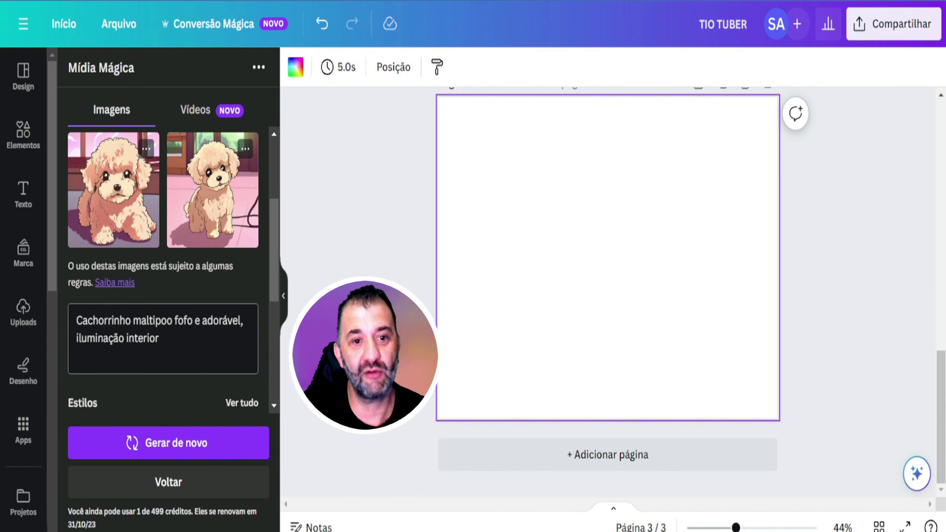
pyautogui.scroll(4, 212, 354)
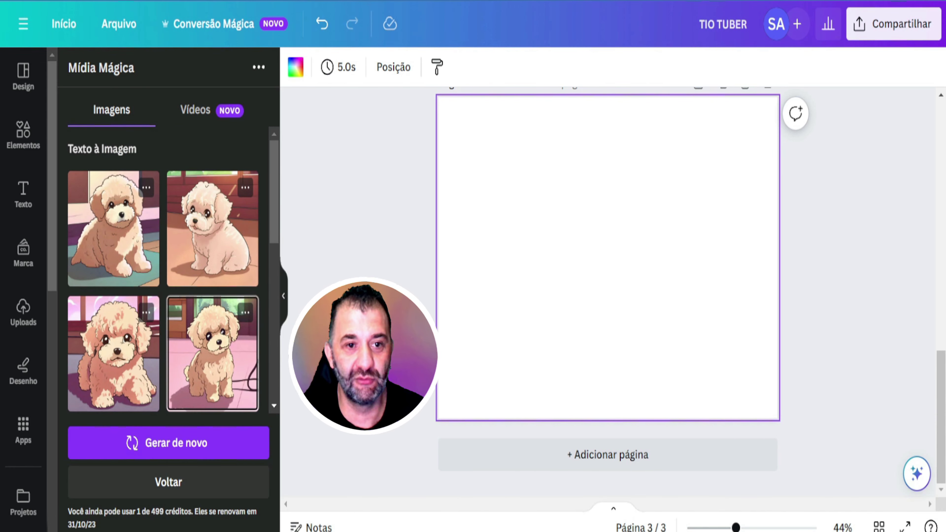
pyautogui.click(114, 354)
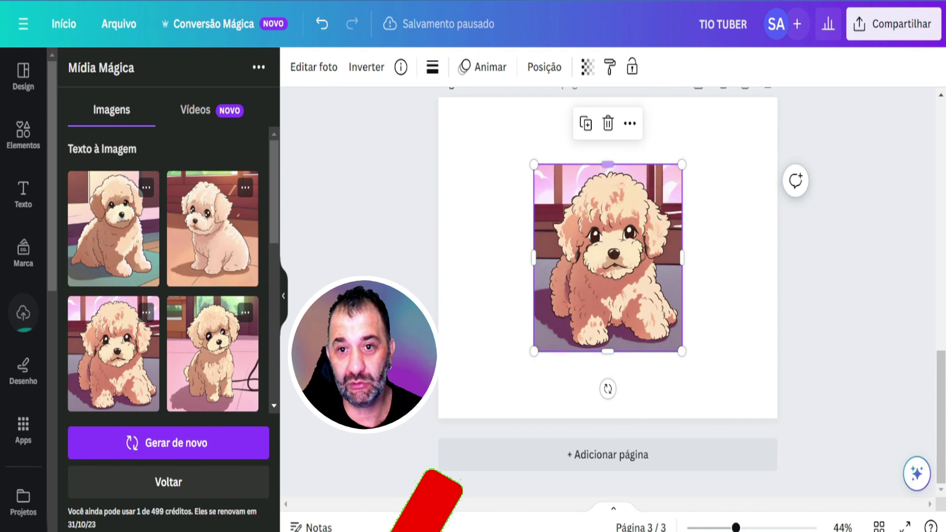
pyautogui.moveTo(533, 164); pyautogui.dragTo(463, 77)
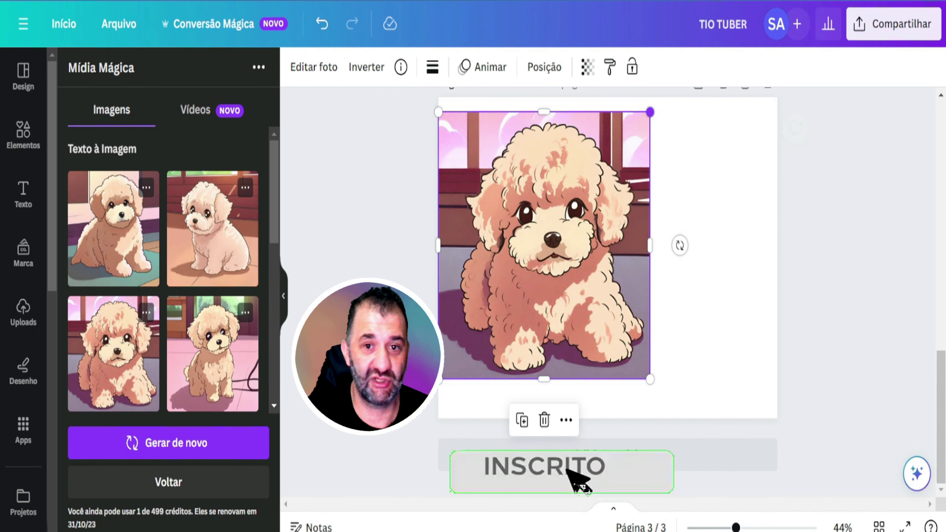
pyautogui.moveTo(592, 209); pyautogui.dragTo(542, 174)
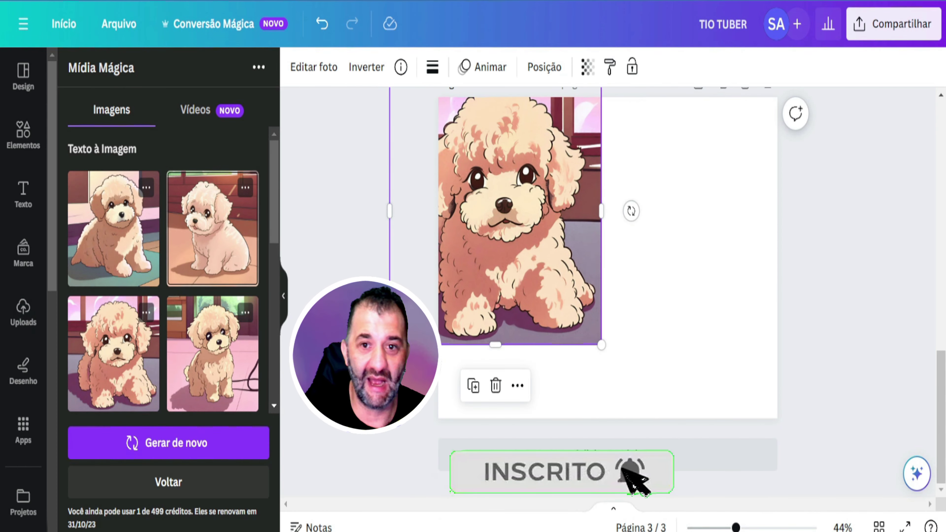
# Step: Add the pale puppy image with the wooden background, enlarge it and place it on the right half of page 3
pyautogui.click(212, 229)
pyautogui.moveTo(609, 258); pyautogui.dragTo(720, 210)
pyautogui.moveTo(646, 303); pyautogui.dragTo(588, 376)
pyautogui.moveTo(677, 250)
pyautogui.mouseDown()
pyautogui.moveTo(684, 209)
pyautogui.moveTo(674, 259)
pyautogui.mouseUp()
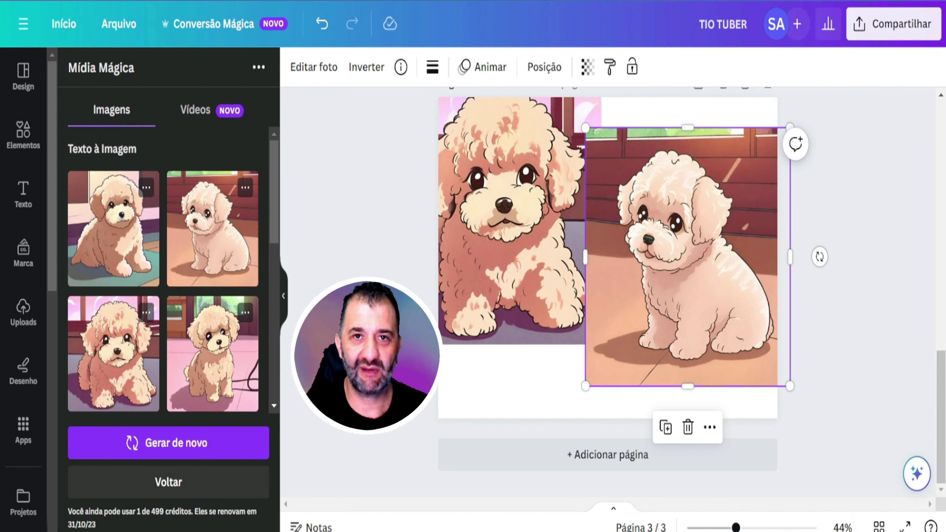
# Step: Return to the image description and generate images of "ROBÔ FEMININO GRITANTO" in the Foto style
pyautogui.click(168, 481)
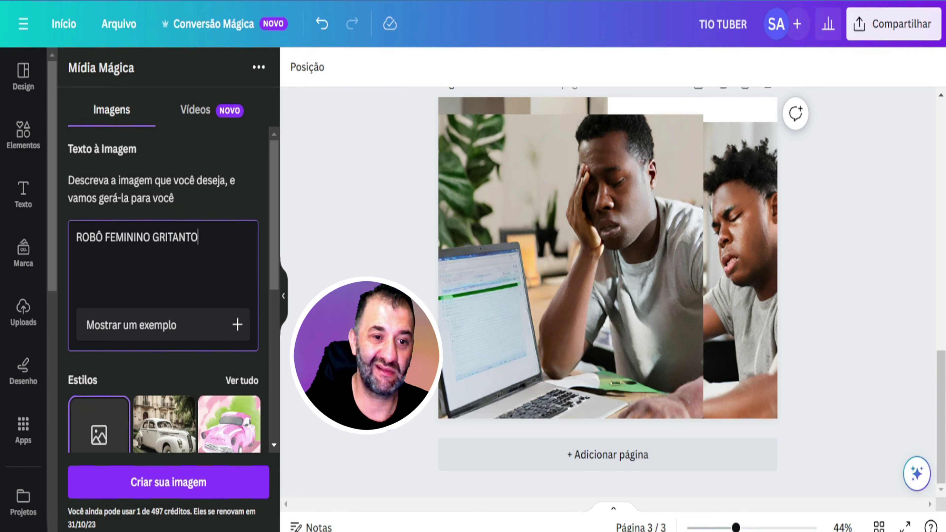
pyautogui.scroll(-2, 163, 420)
pyautogui.click(99, 381)
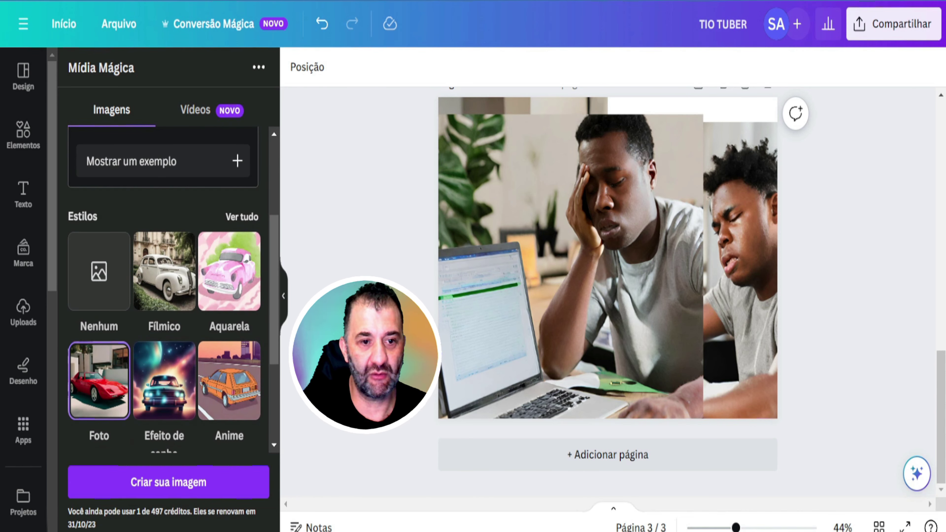
pyautogui.click(168, 482)
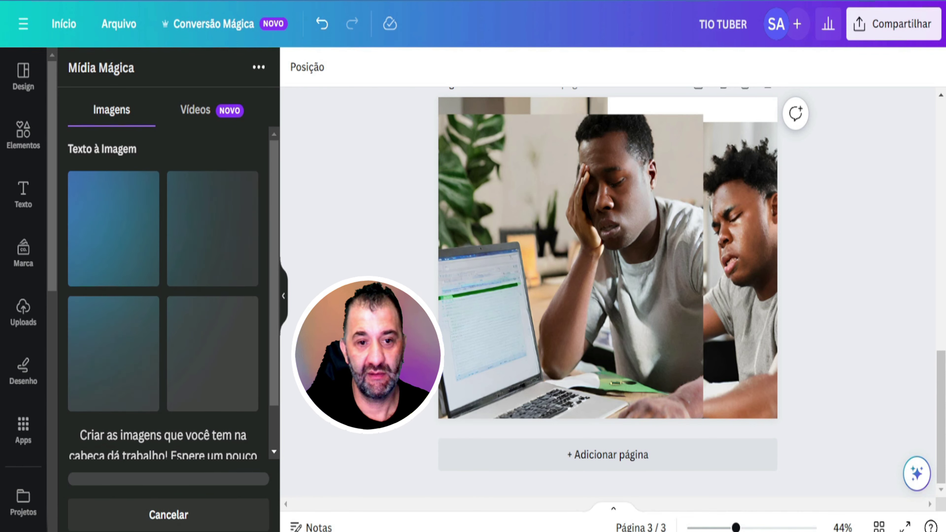